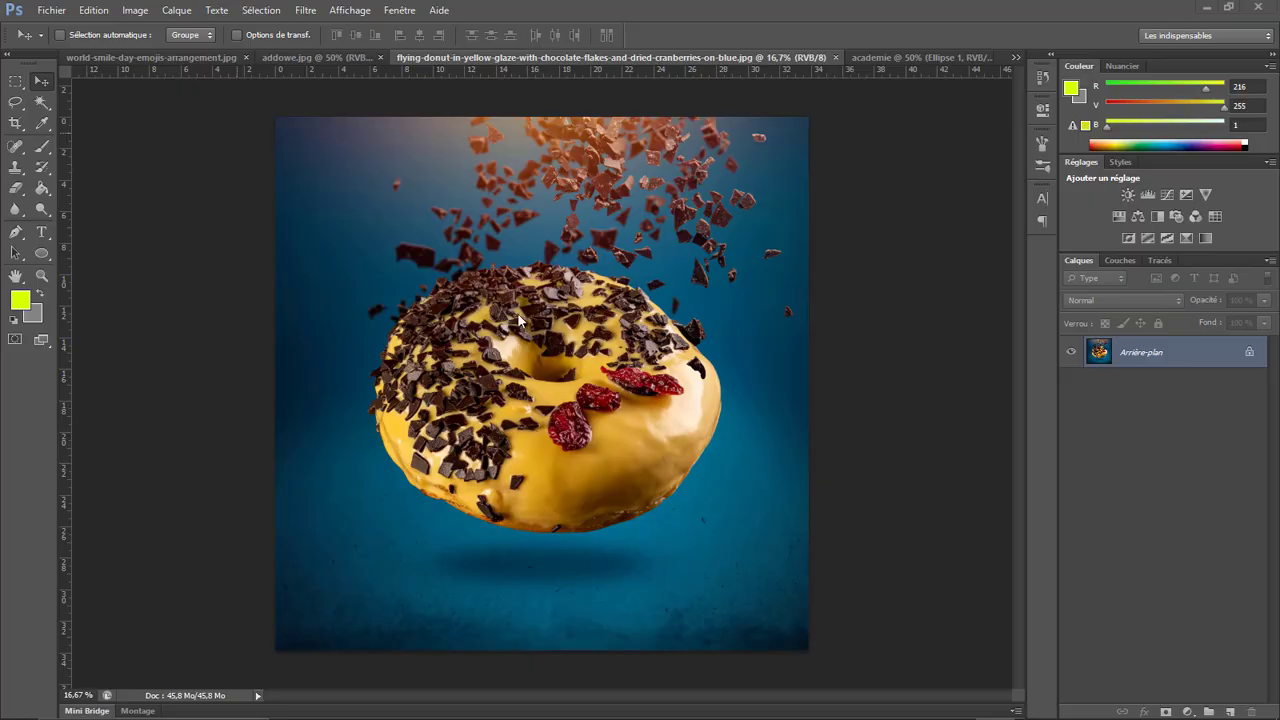
Start a new document and set its width and height to 50 centimetres each
click(52, 10)
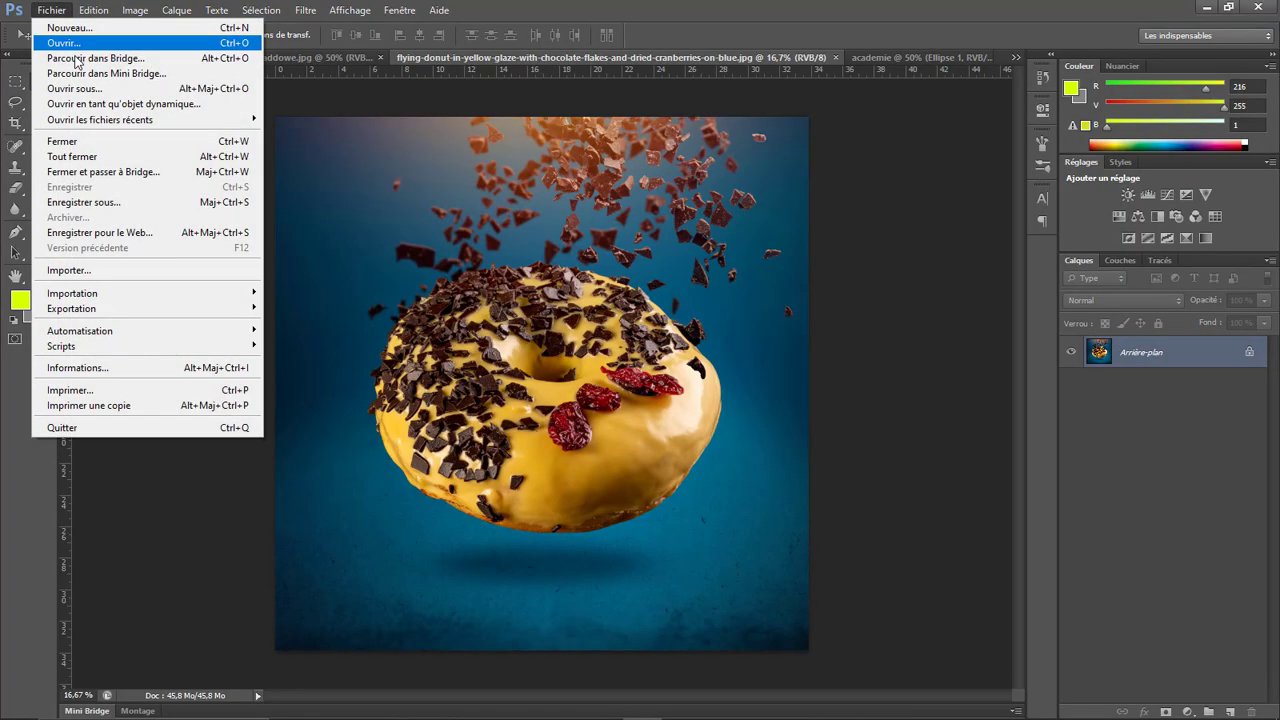
click(100, 33)
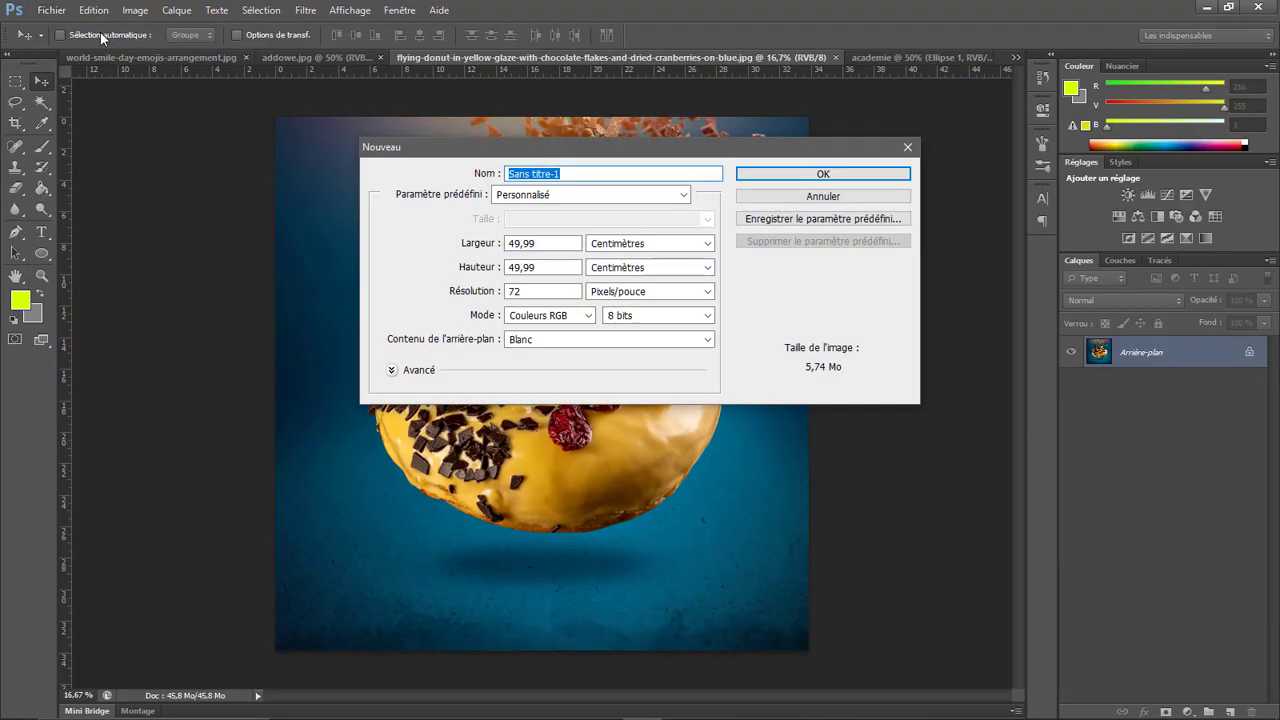
click(494, 247)
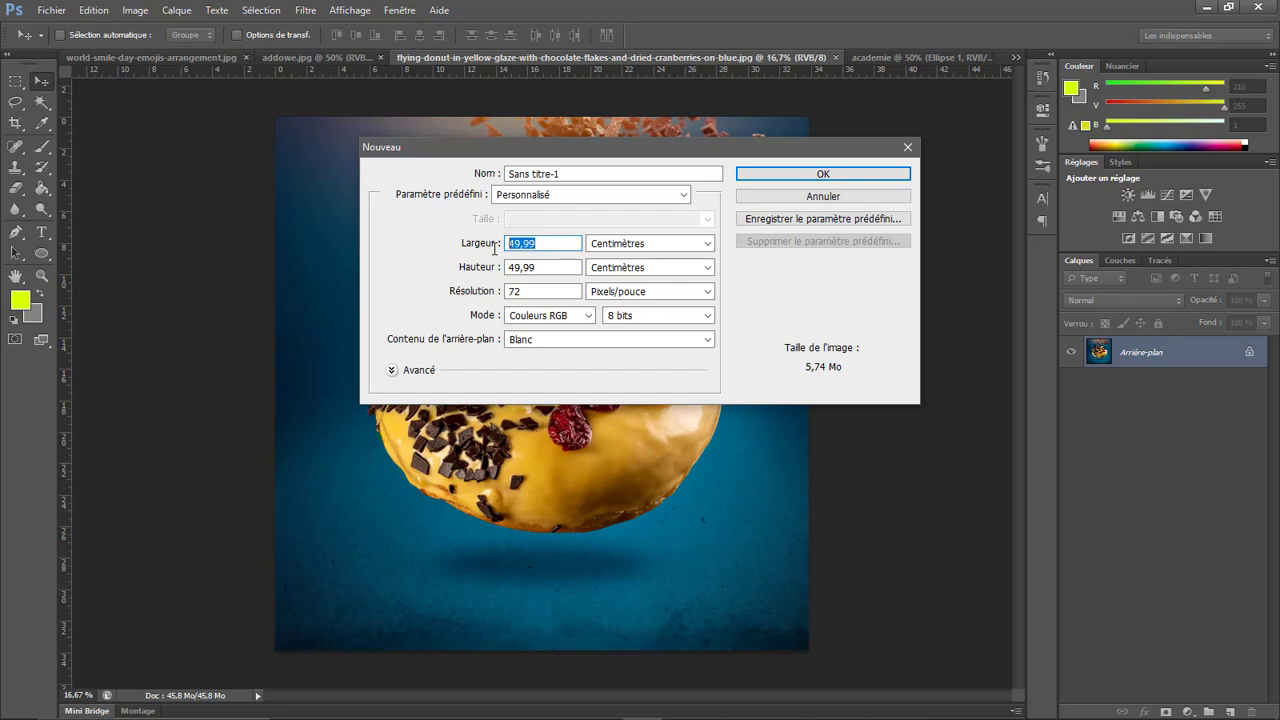
text(50)
click(494, 270)
text(50)
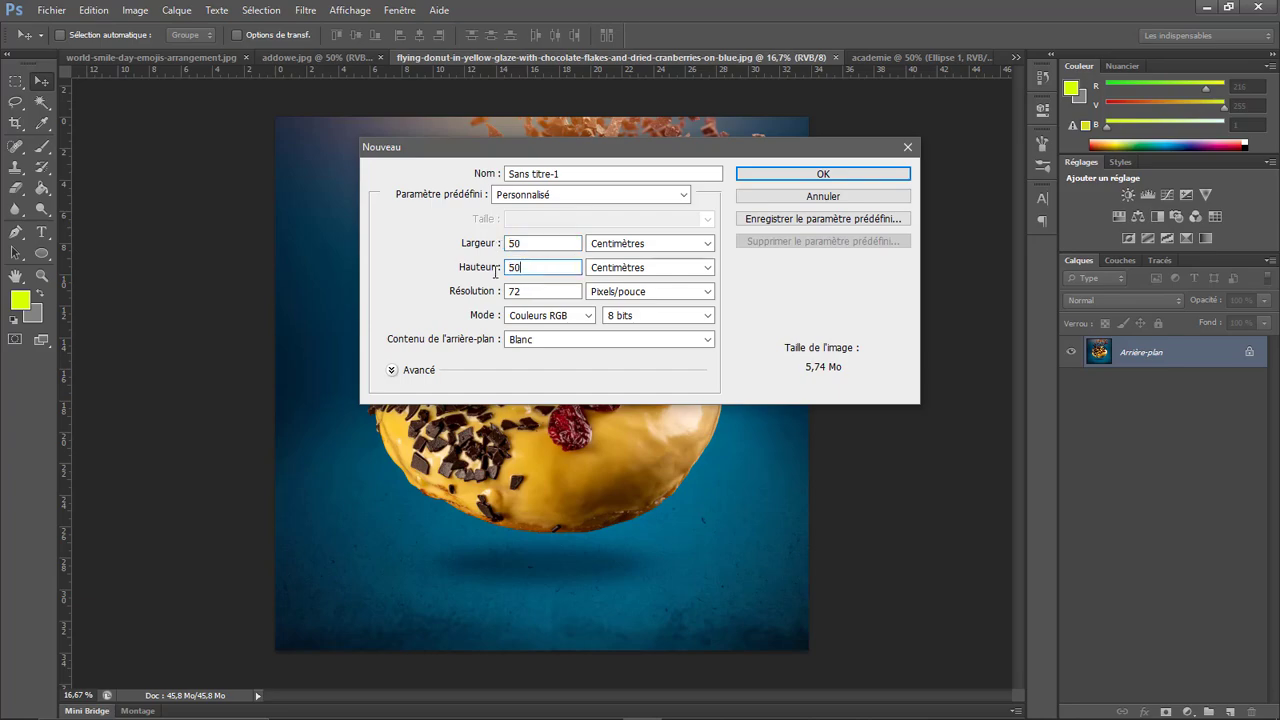
click(630, 246)
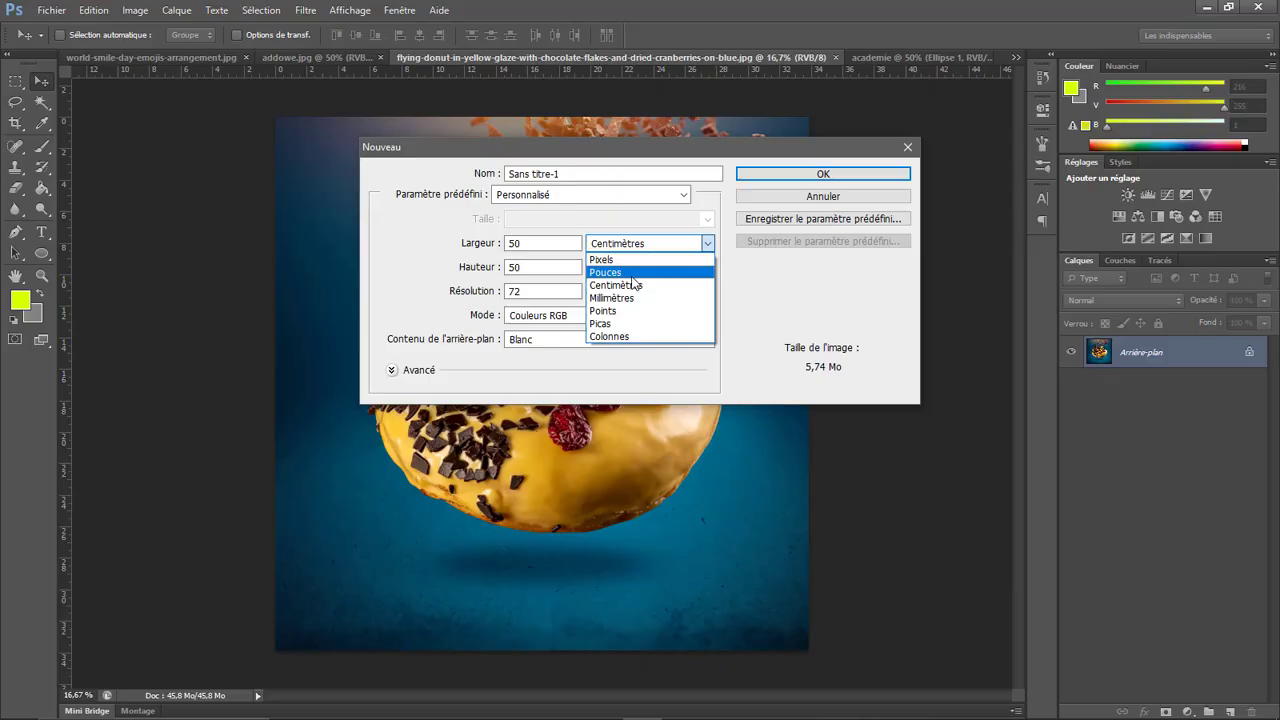
click(533, 268)
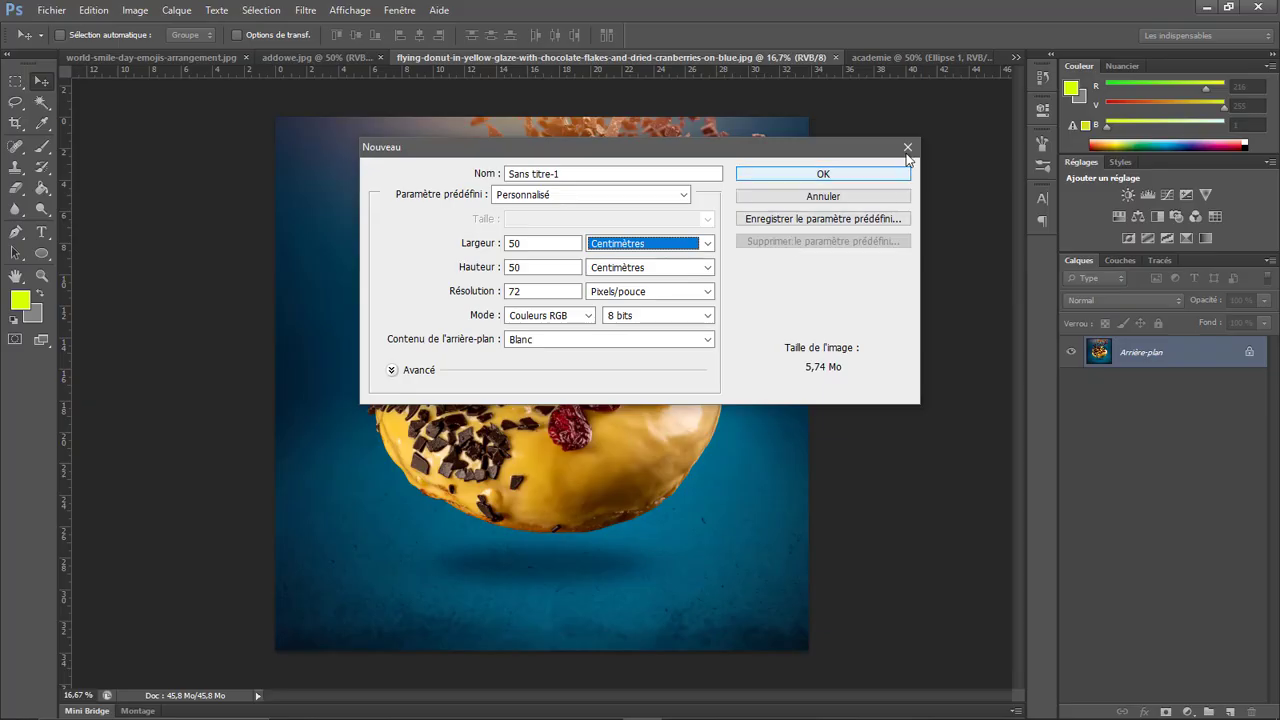
Switch the new document's resolution unit to pixels/centimetre and back to pixels/inch
click(626, 293)
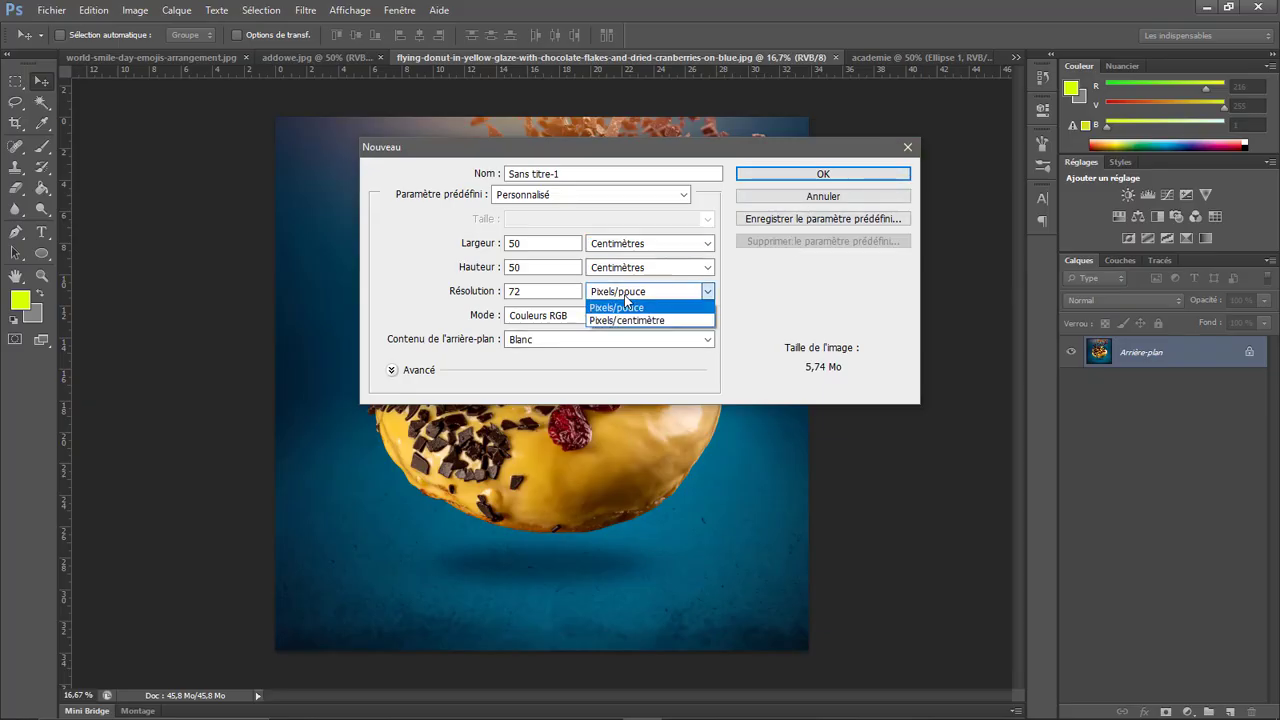
click(628, 320)
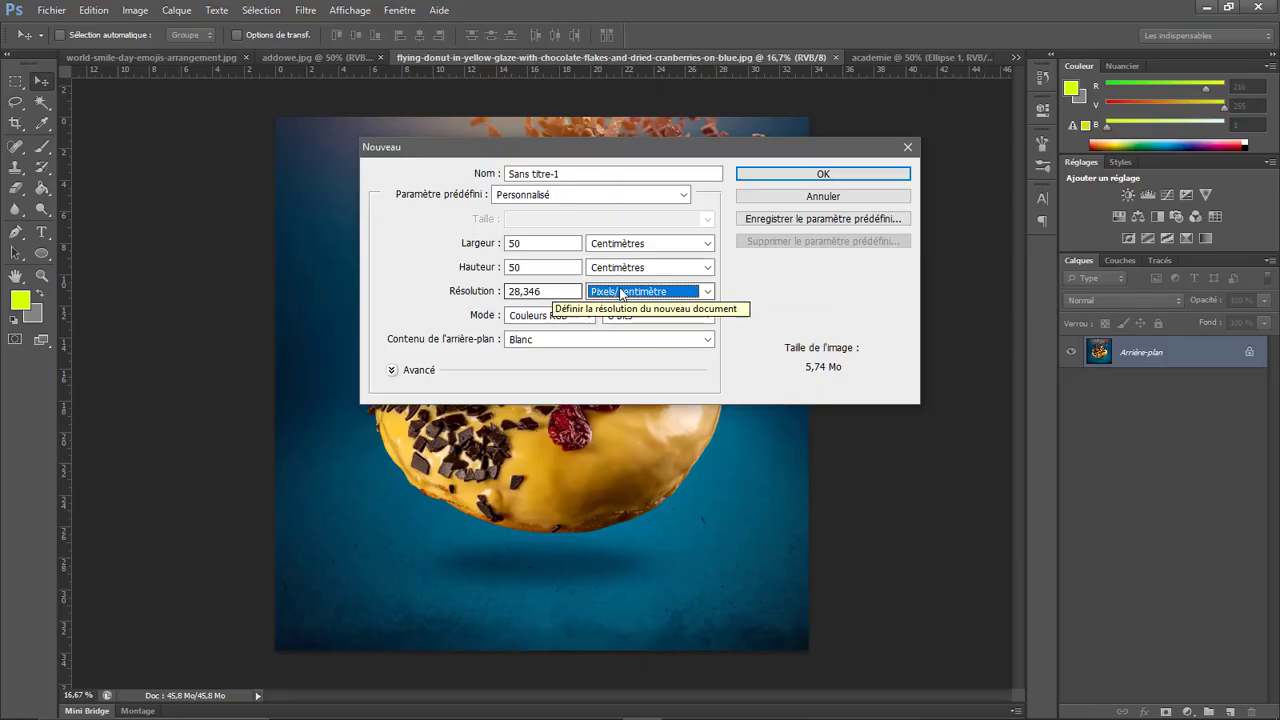
click(621, 293)
click(621, 305)
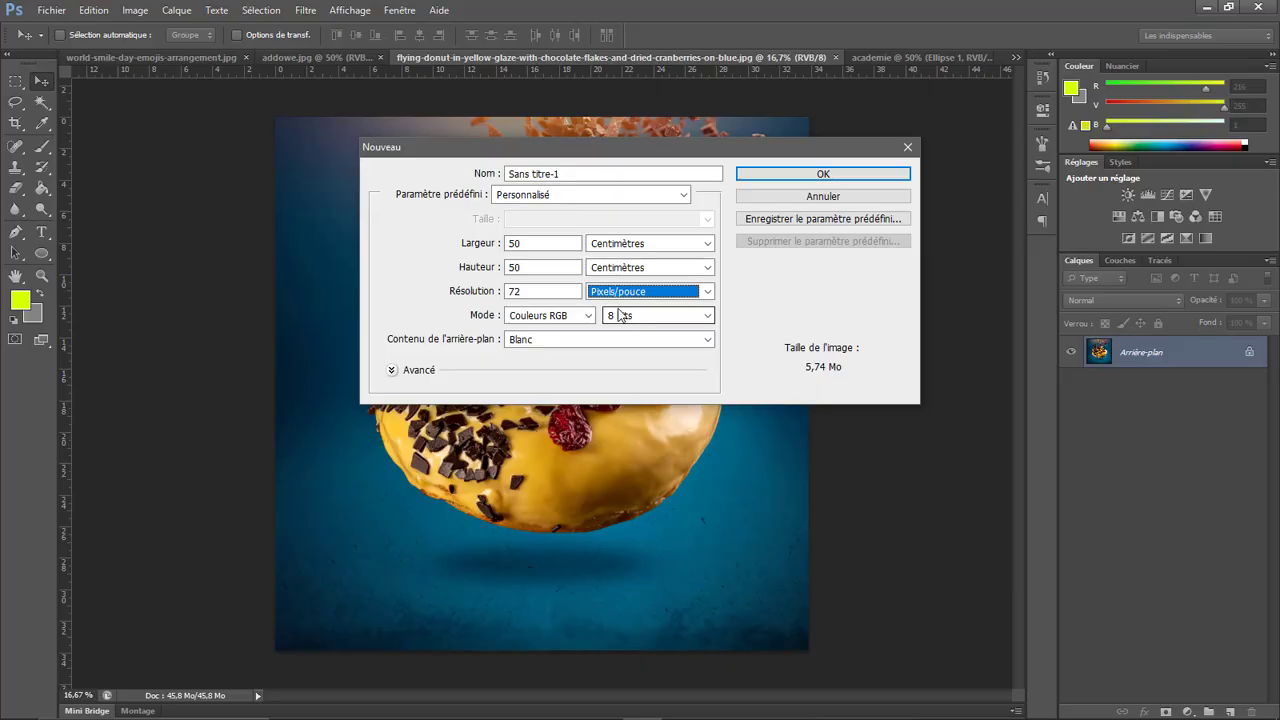
Set the new document's resolution to 100 pixels/centimetre and create the document
click(661, 294)
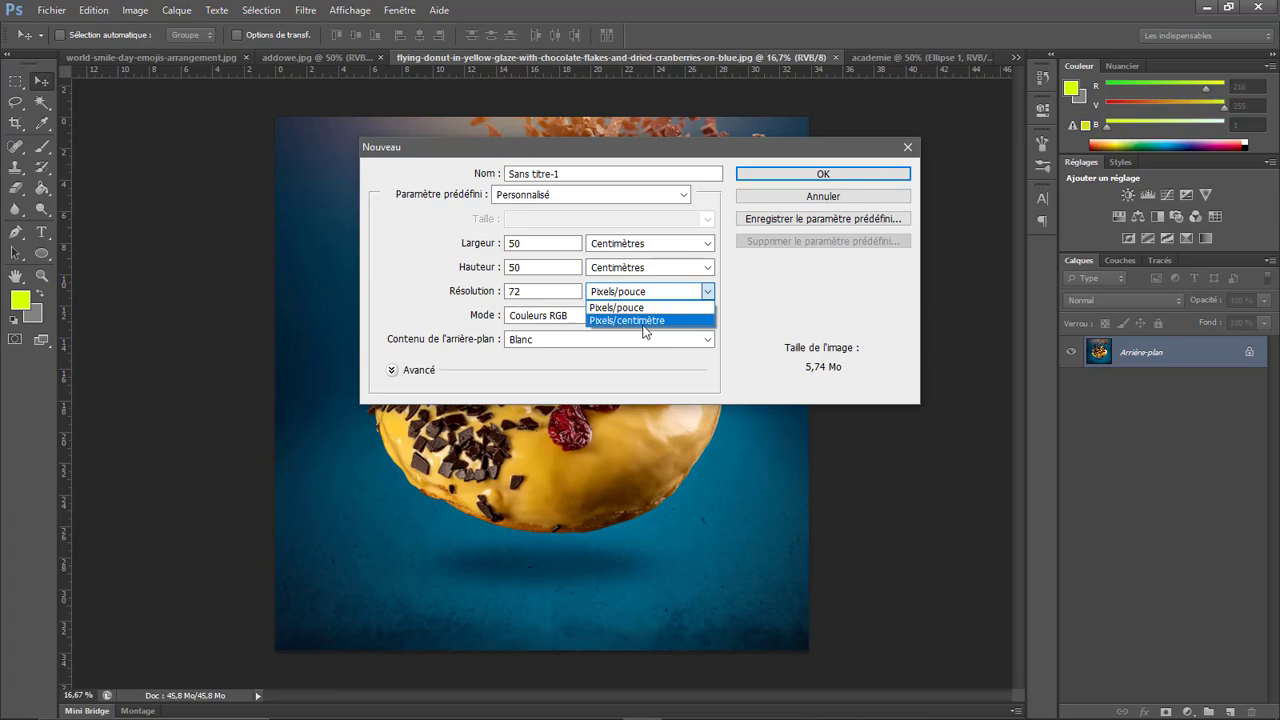
click(644, 322)
click(530, 291)
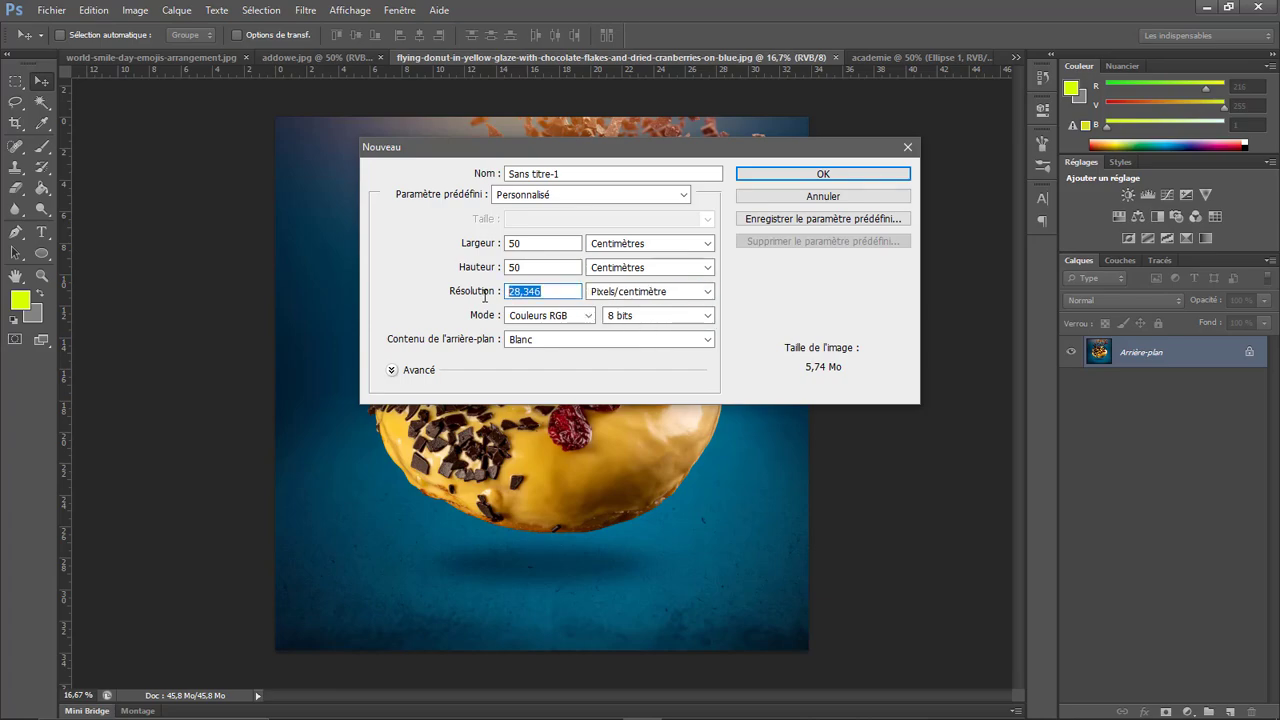
text(100)
click(864, 174)
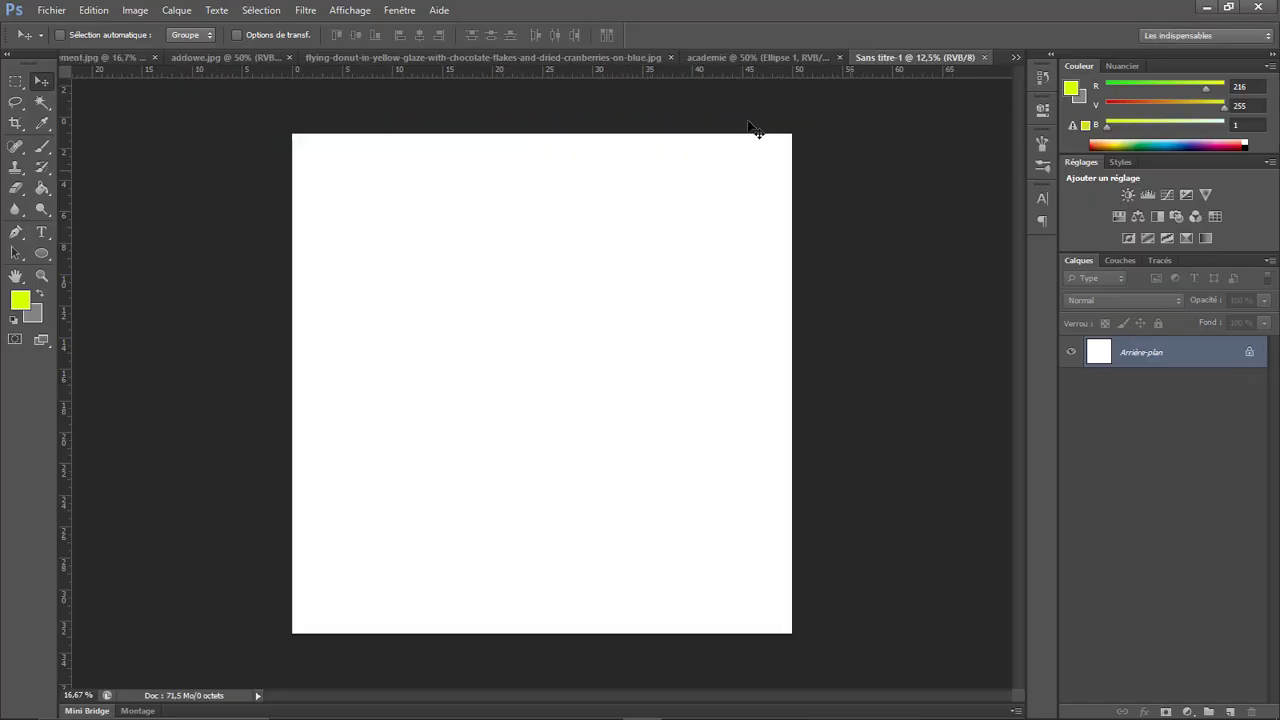
Switch to the flying donut image and magnify it to 1600% to examine its individual pixels and pixel grid
click(410, 57)
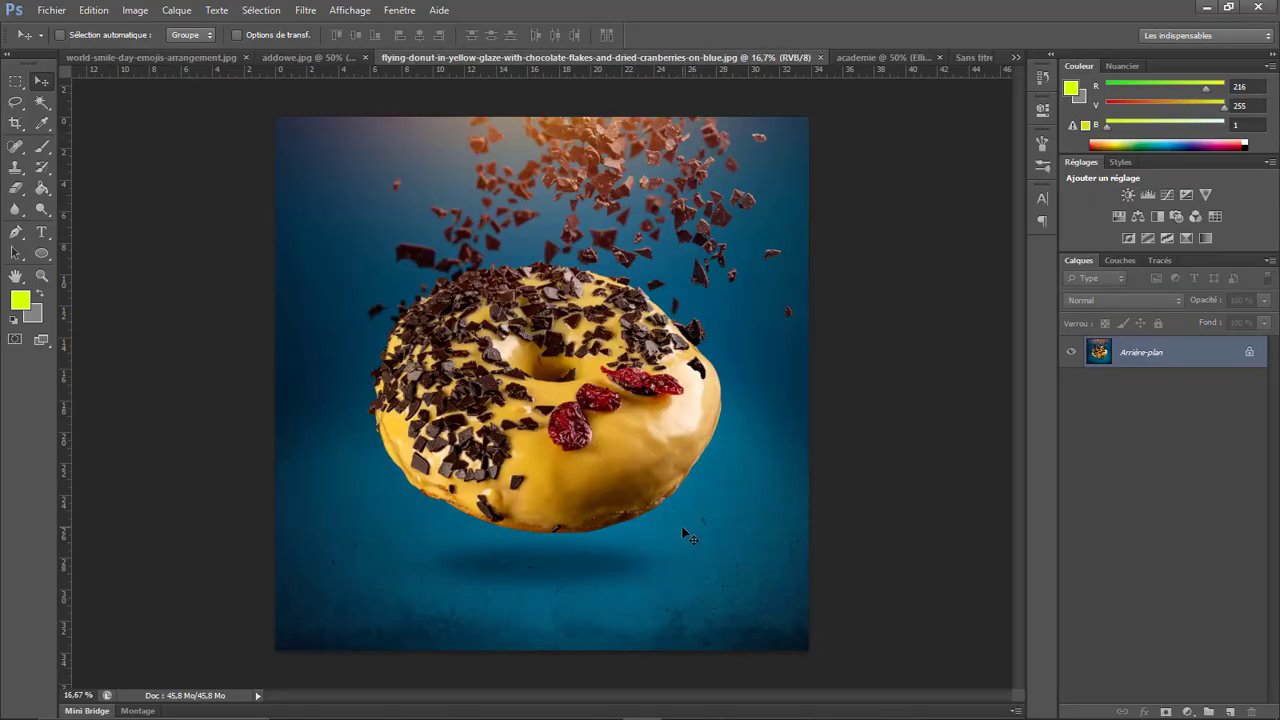
key(ctrl+plus)
key(ctrl+plus)
key(ctrl+plus)
key(ctrl+plus)
key(ctrl+plus)
key(ctrl+plus)
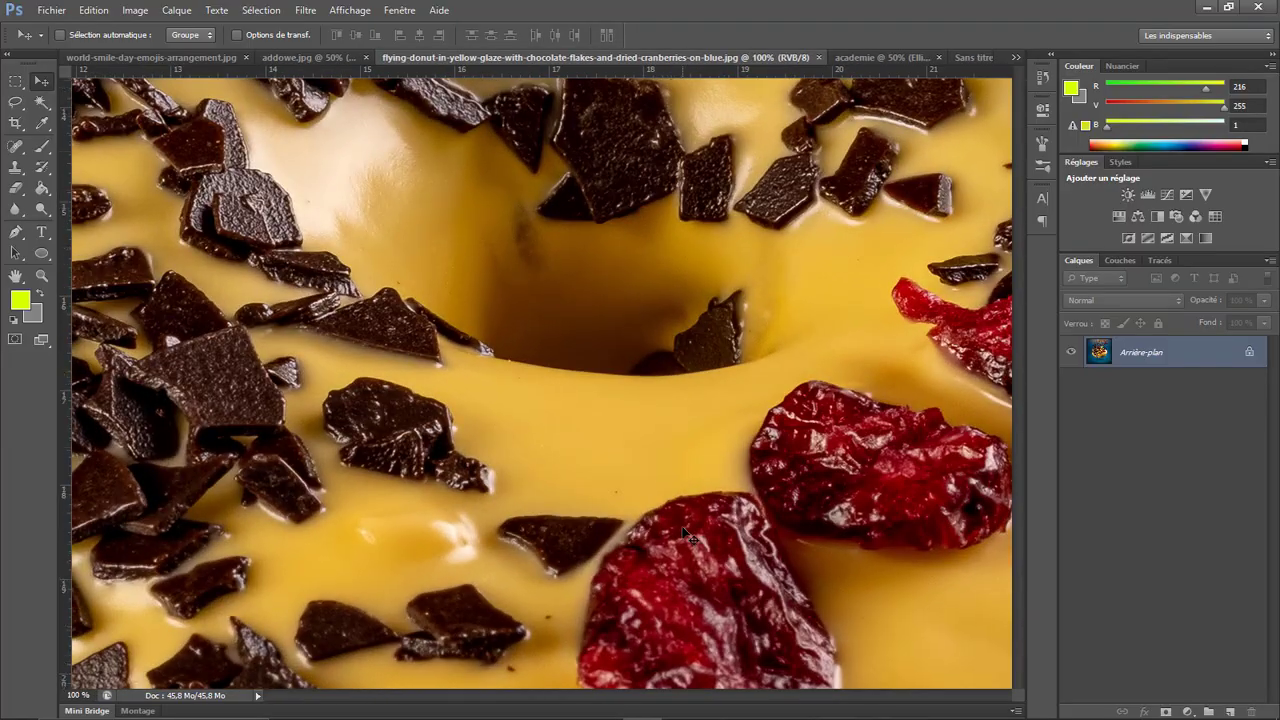
key(ctrl+plus)
key(ctrl+plus)
key(ctrl+plus)
key(ctrl+plus)
key(ctrl+plus)
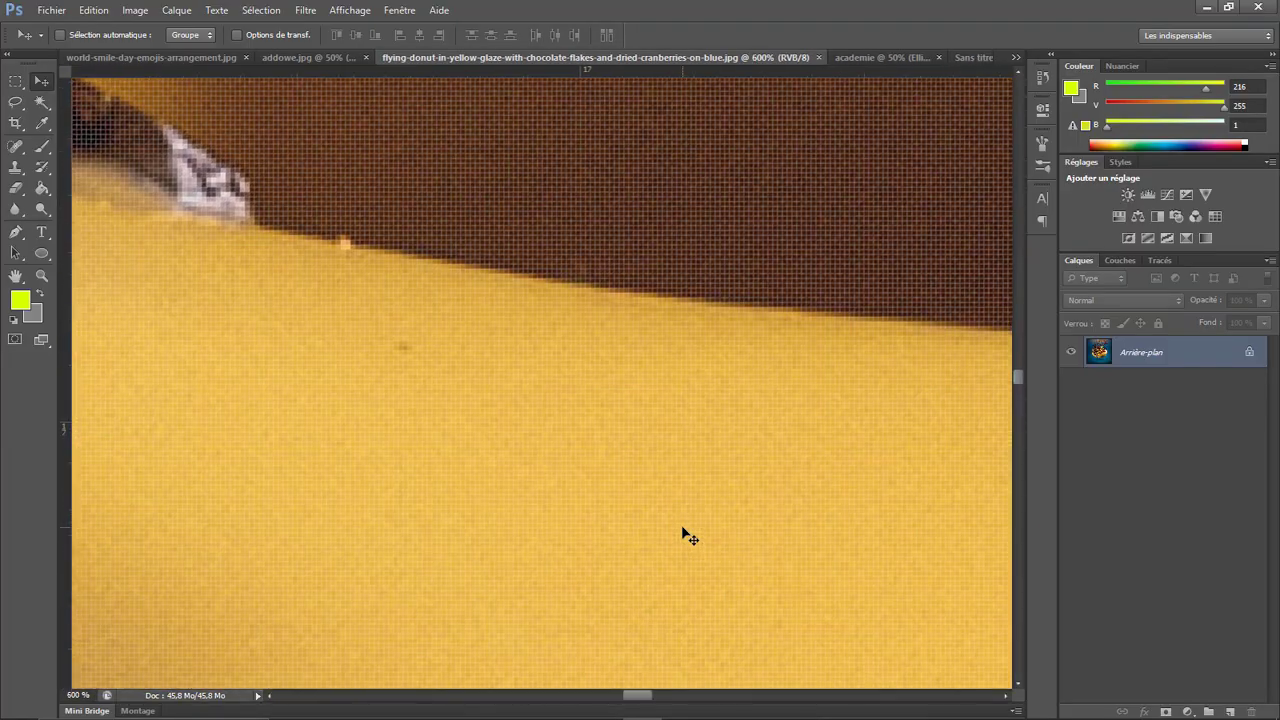
key(ctrl+plus)
key(ctrl+plus)
key(ctrl+plus)
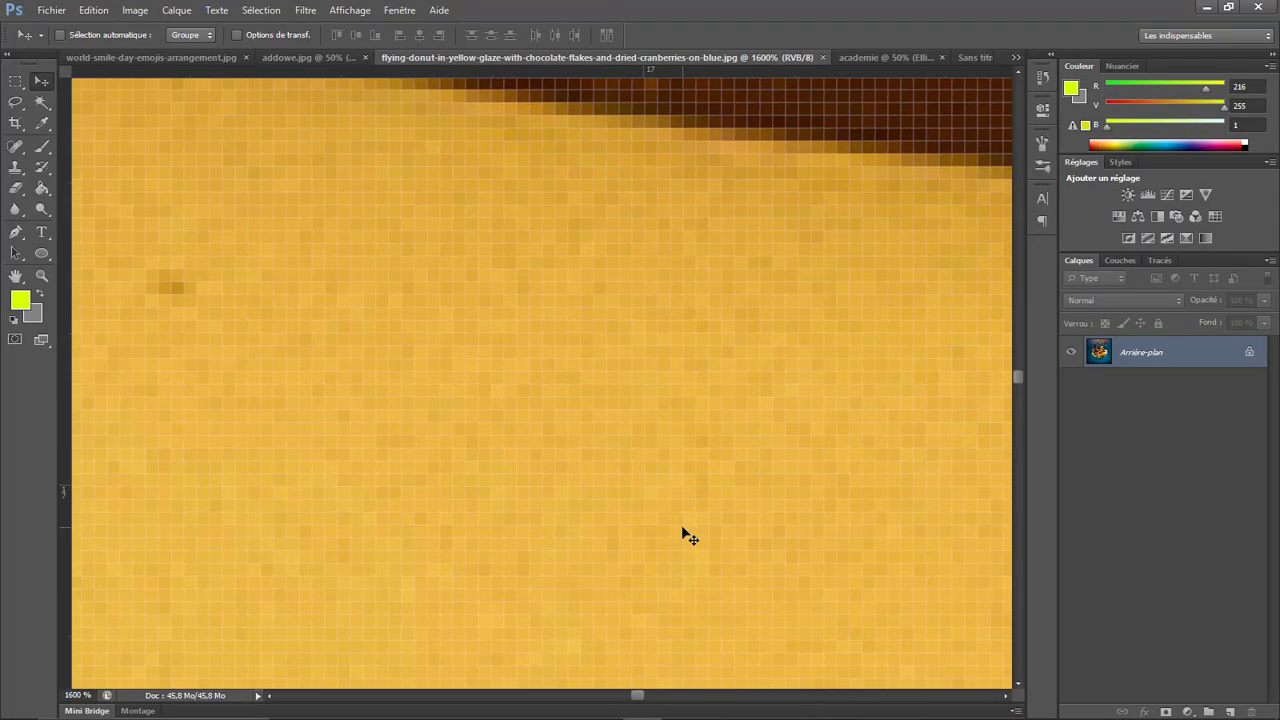
Hide the rulers around the donut image and show them again
click(350, 10)
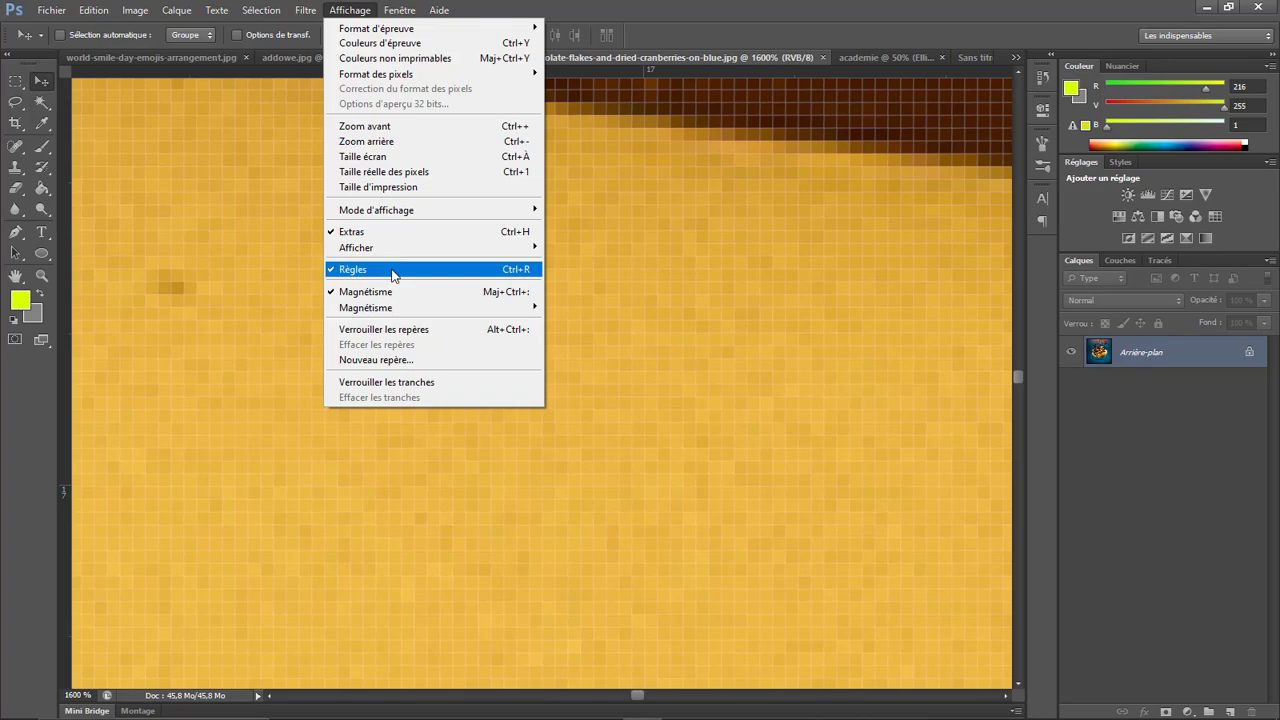
mouse_move(400, 250)
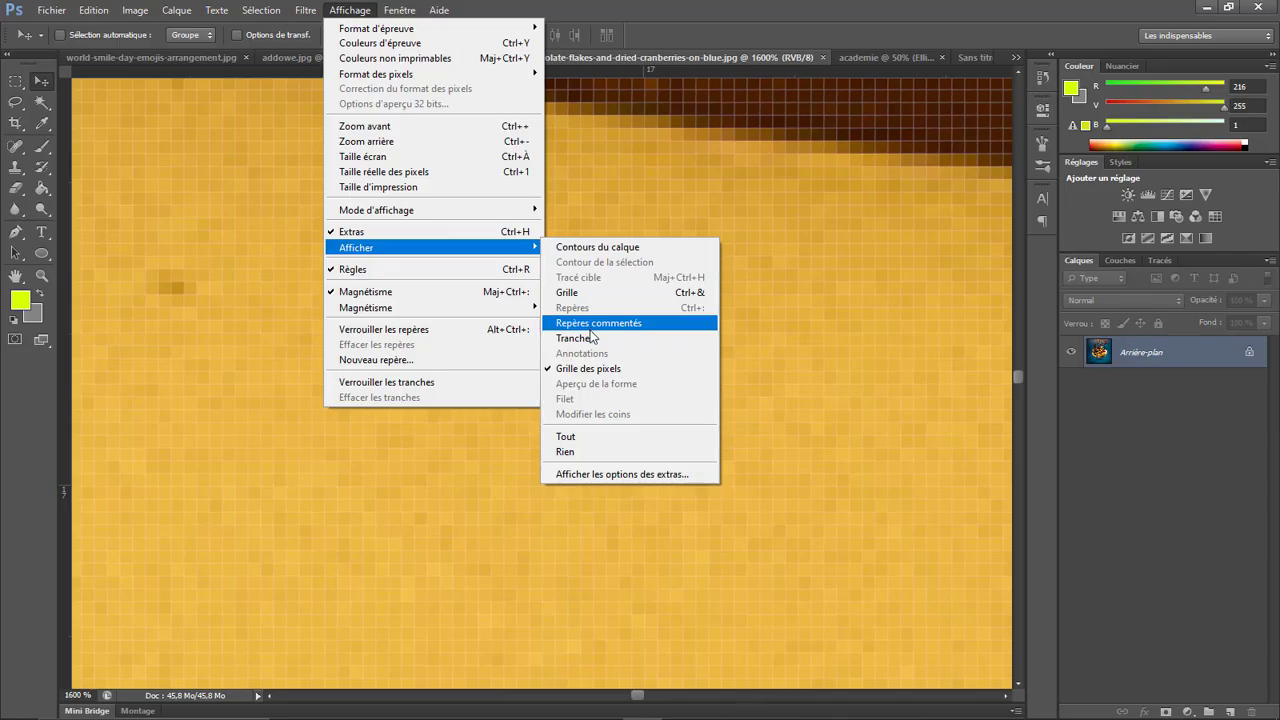
click(435, 270)
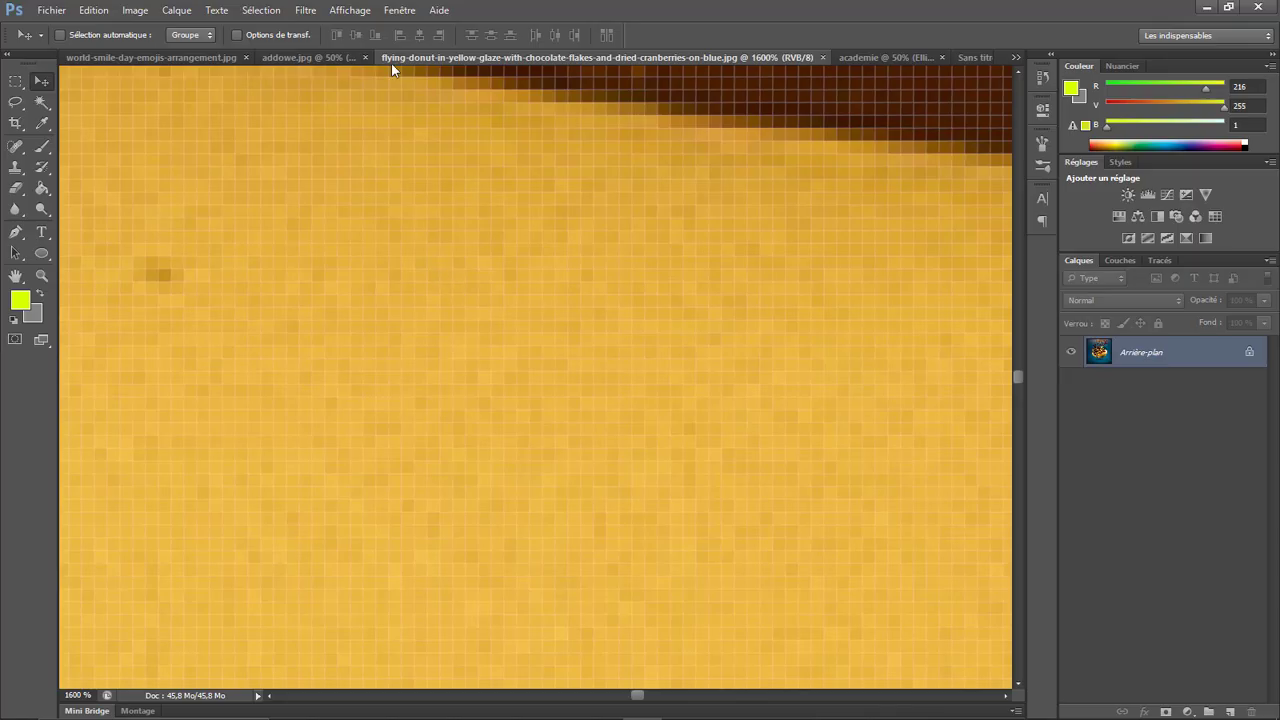
click(350, 10)
click(404, 270)
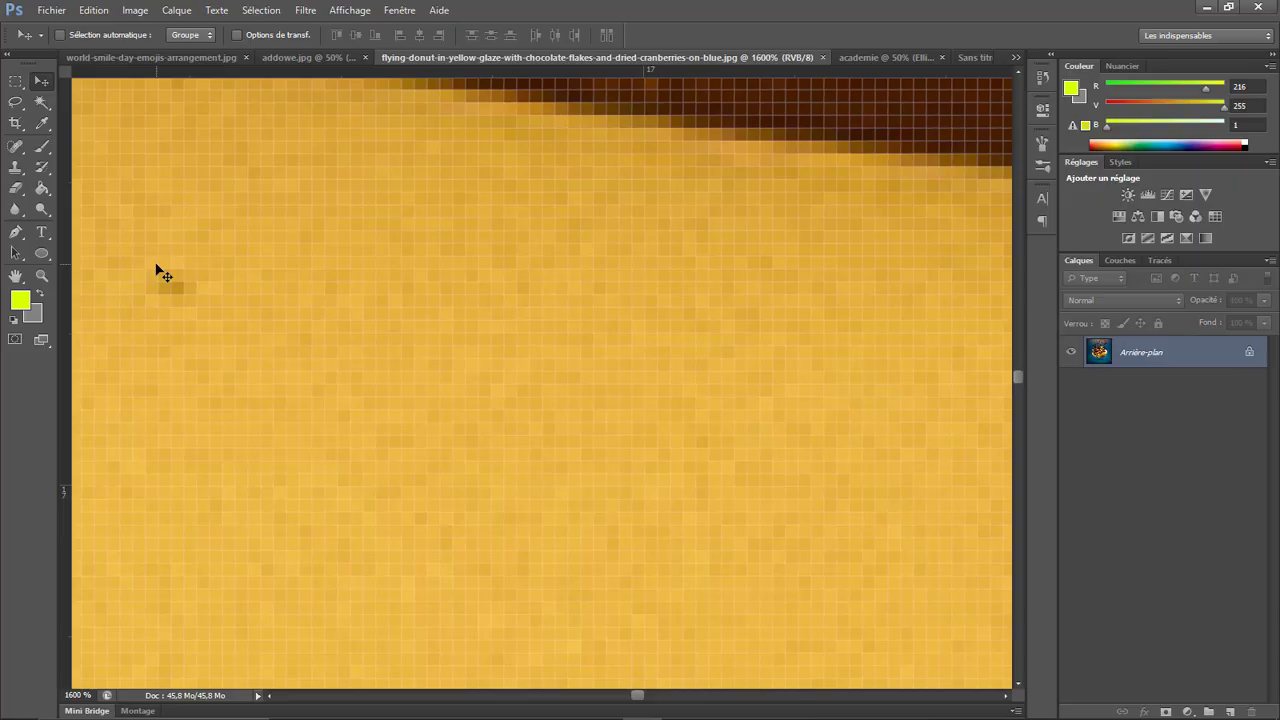
Reduce the donut image's magnification to 16.67% to view the whole picture
key(ctrl+minus)
key(ctrl+minus)
key(ctrl+minus)
key(ctrl+minus)
key(ctrl+minus)
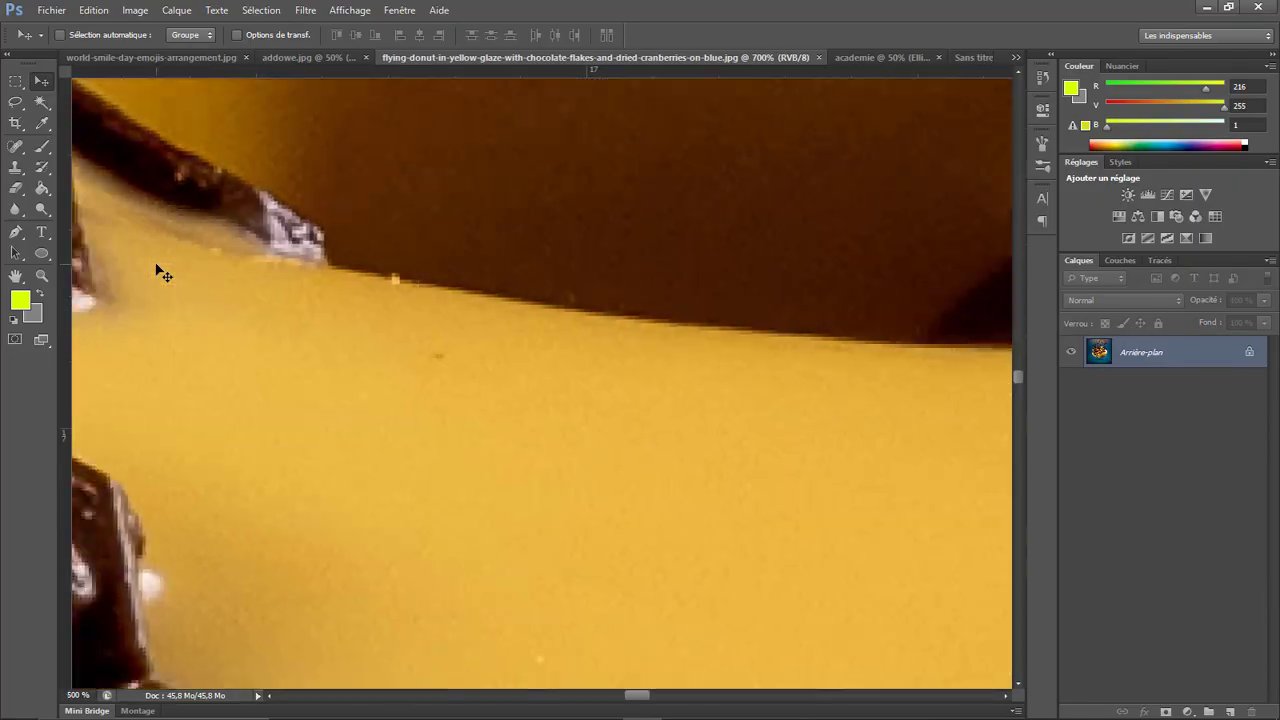
key(ctrl+minus)
key(ctrl+minus)
key(ctrl+minus)
key(ctrl+minus)
key(ctrl+minus)
key(ctrl+minus)
key(ctrl+minus)
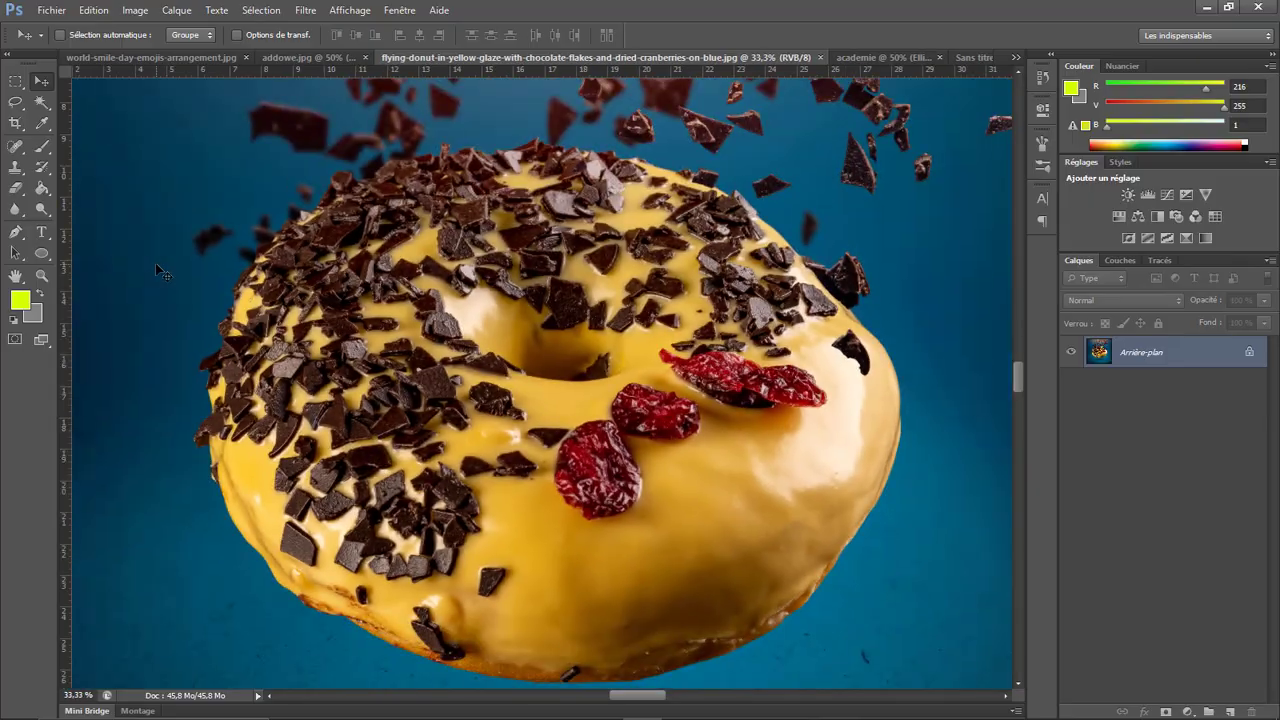
key(ctrl+minus)
key(ctrl+minus)
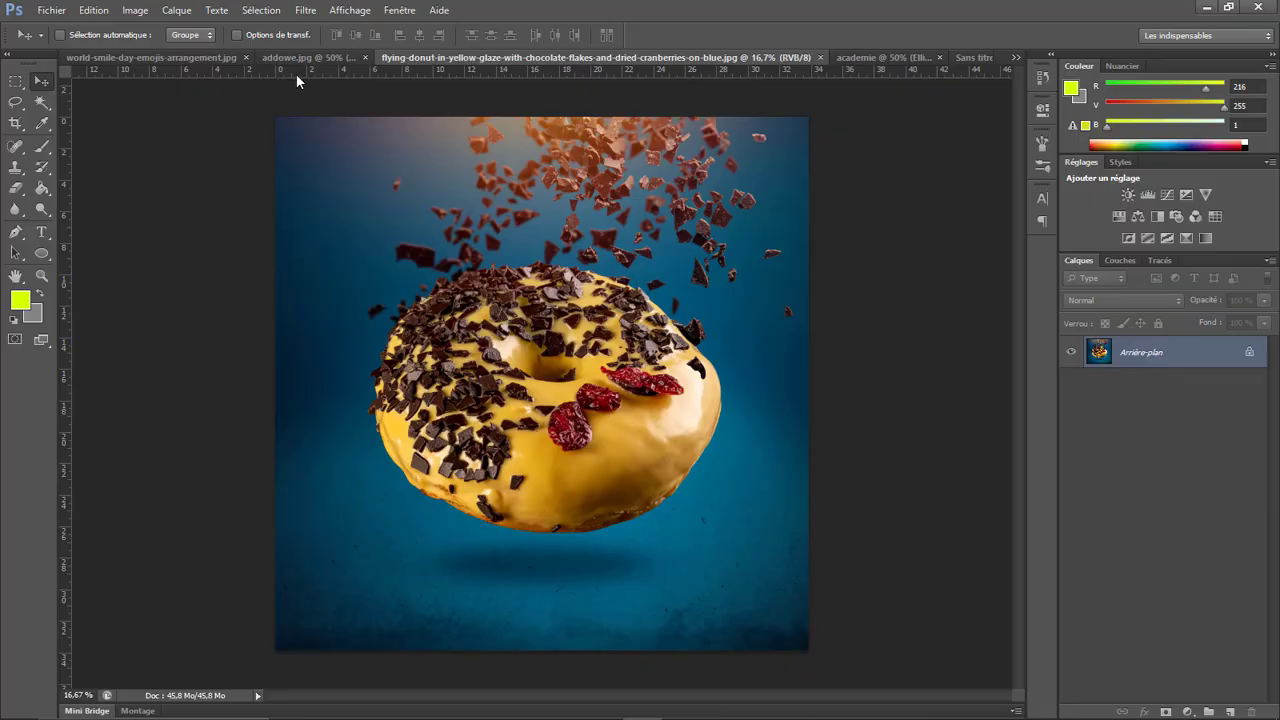
Add a horizontal guide at about 8.6 cm and a vertical guide at about 1.1 cm on the donut image
key(ctrl+plus)
key(ctrl+plus)
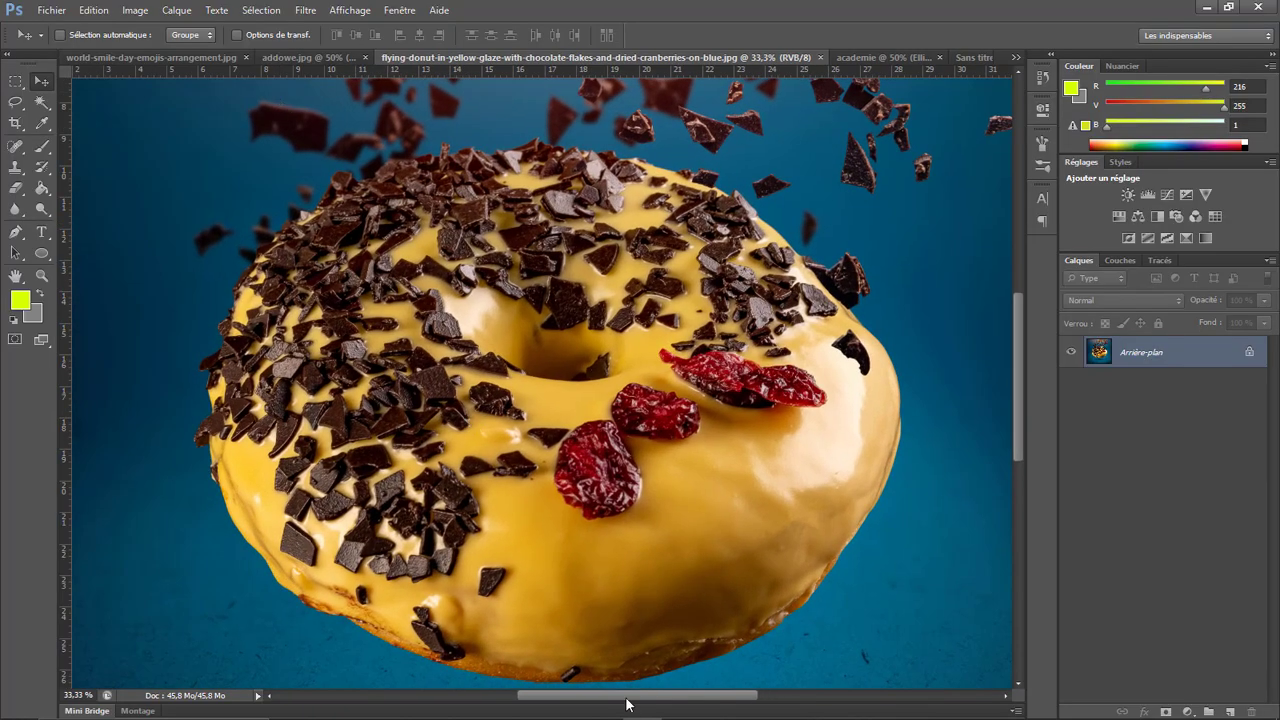
drag(629, 697, 516, 697)
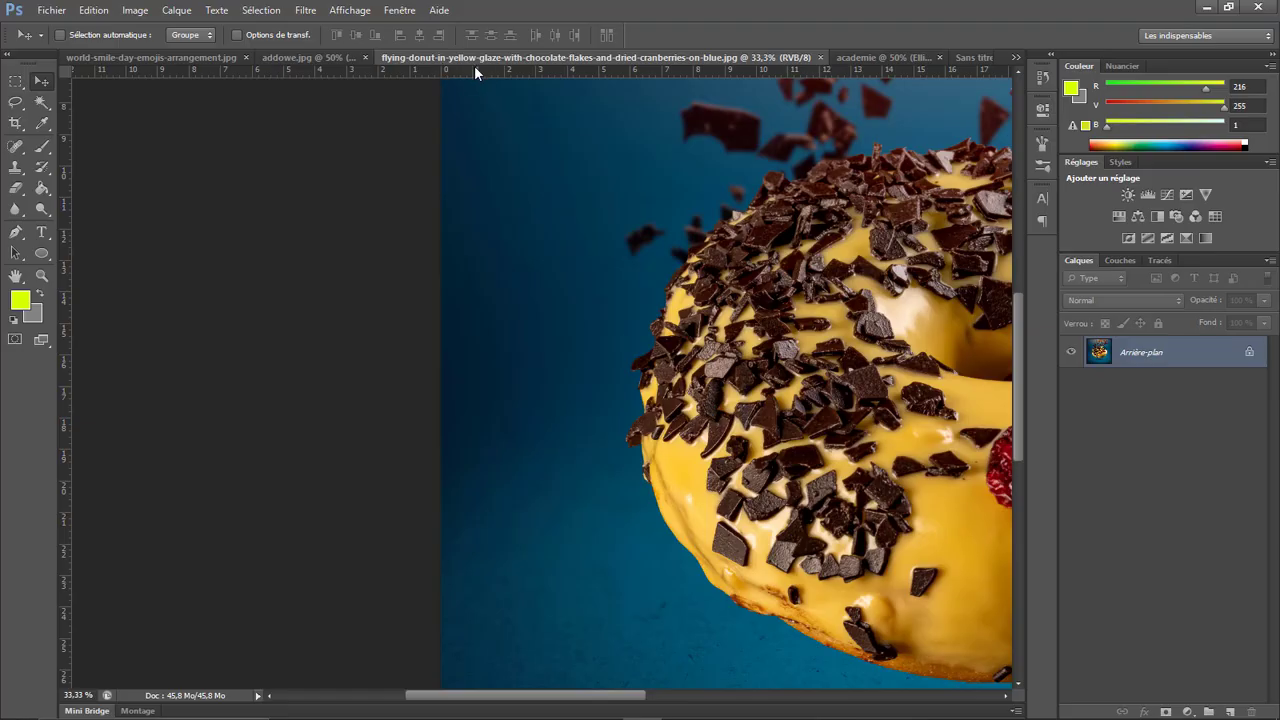
drag(475, 69, 479, 90)
drag(480, 111, 482, 123)
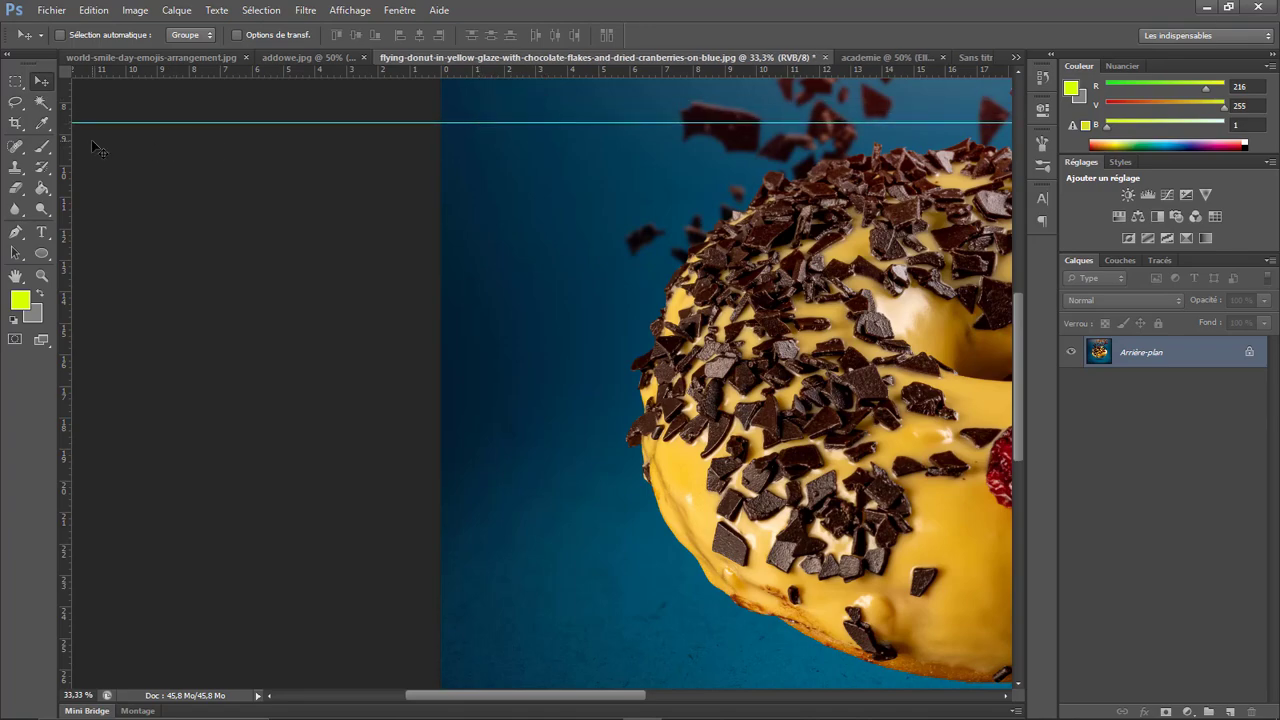
drag(68, 150, 476, 126)
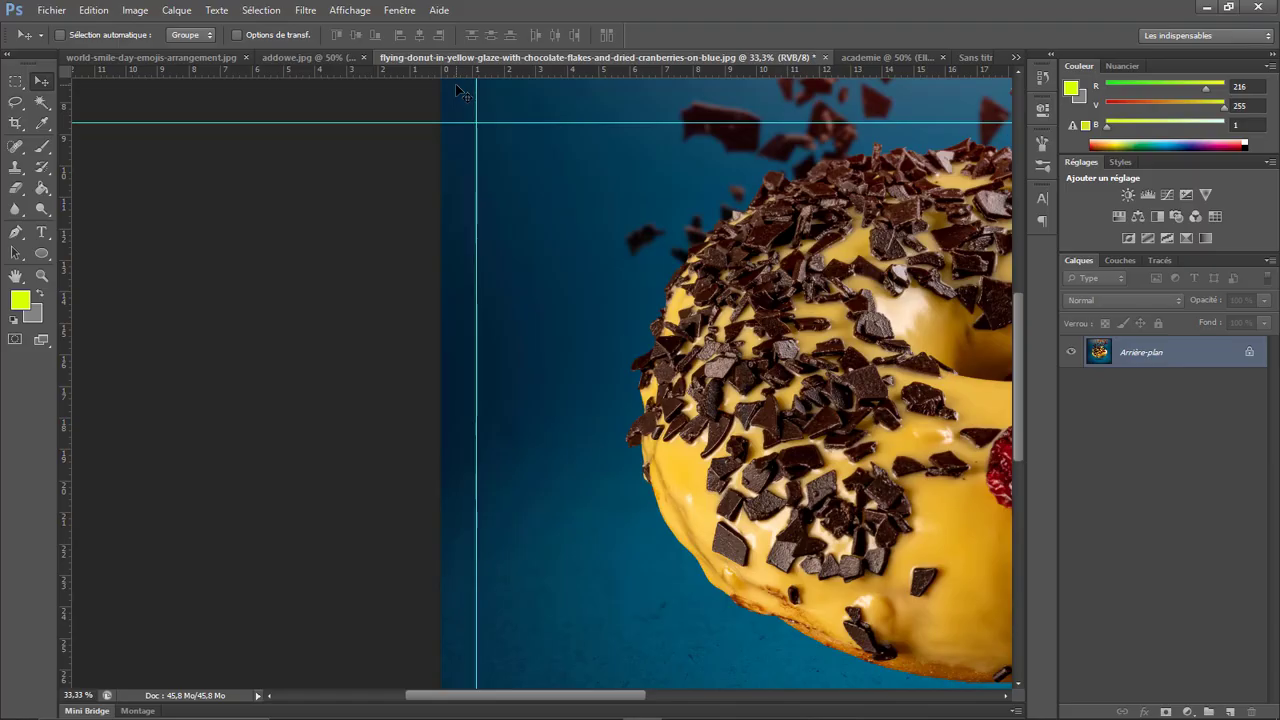
Examine the guides' positions against the rulers near the image's upper-left corner, and return to the full image view
key(ctrl+plus)
key(ctrl+plus)
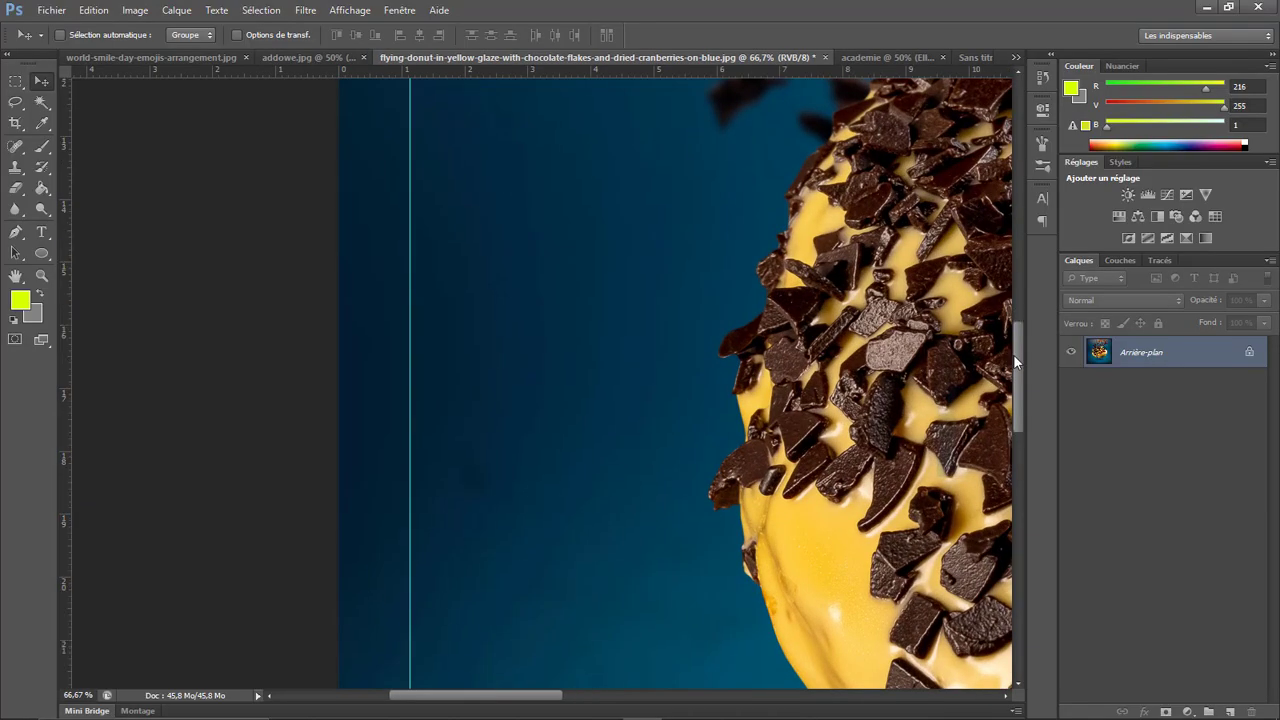
drag(1013, 354, 1007, 320)
scroll(985, 242, up, 10)
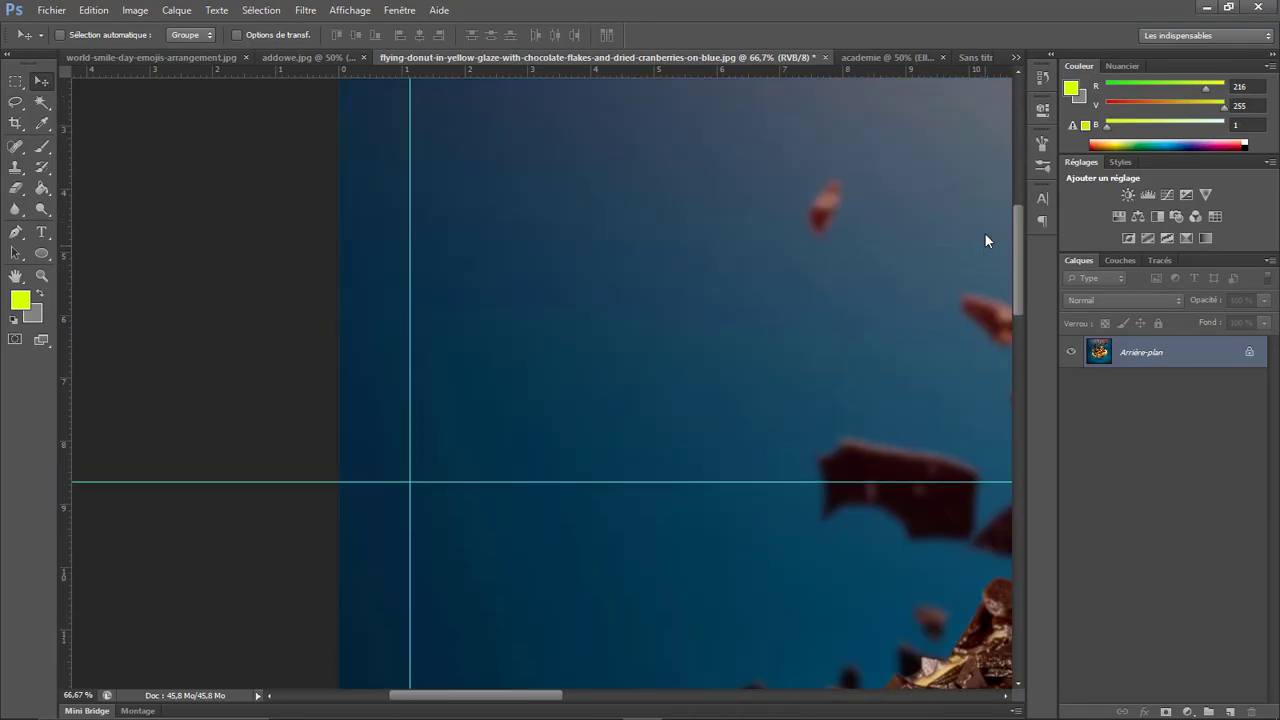
scroll(983, 208, down, 3)
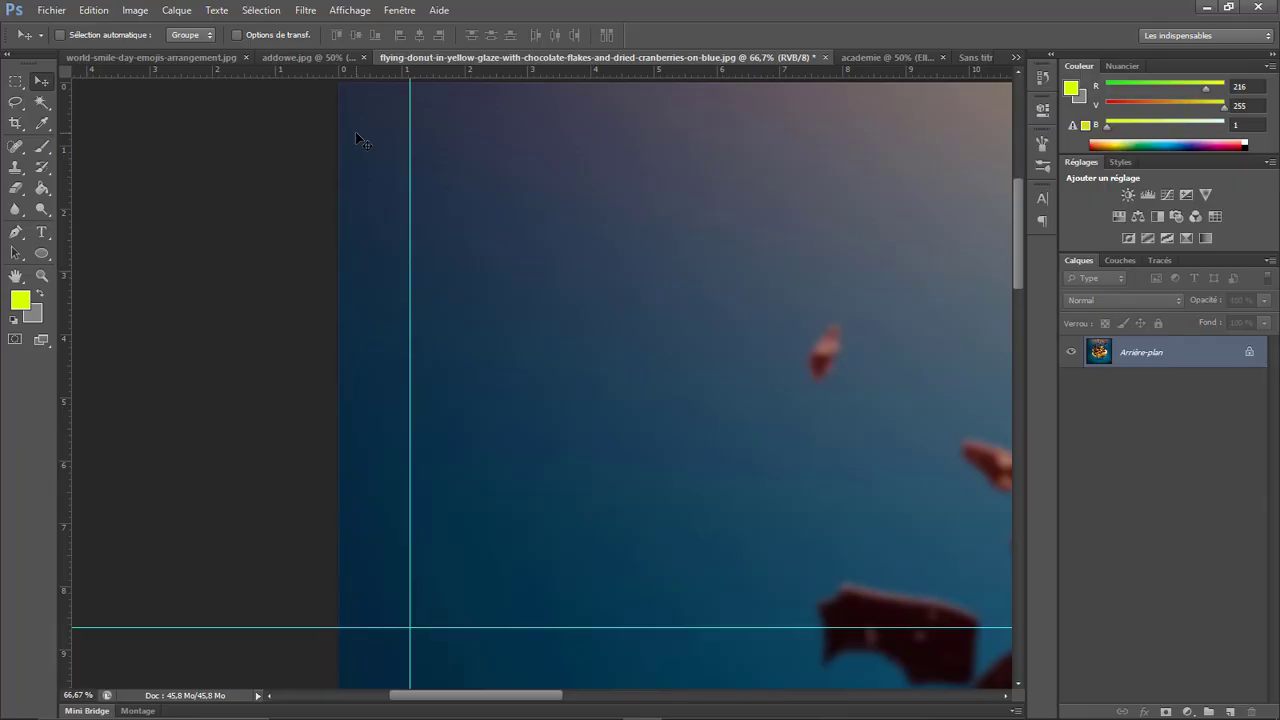
key(ctrl+minus)
key(ctrl+minus)
key(ctrl+minus)
key(ctrl+minus)
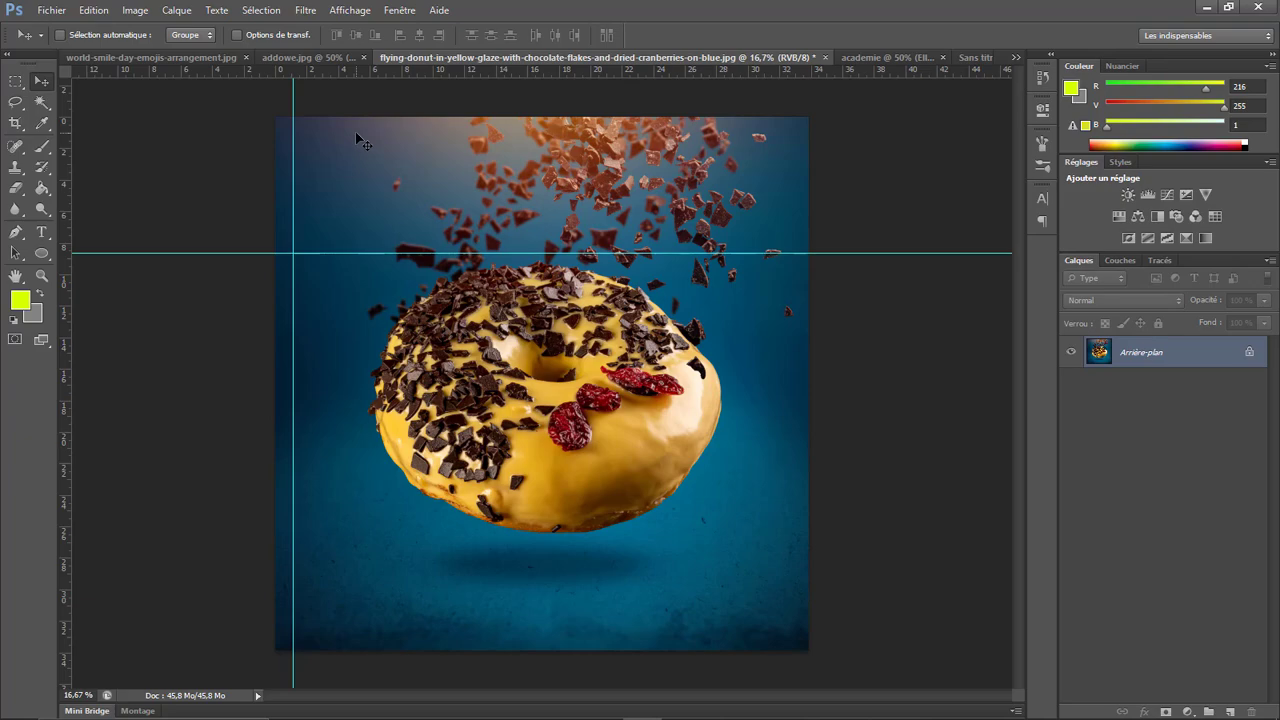
Review the size and resolution settings for a new document, and cancel without creating one
key(ctrl+n)
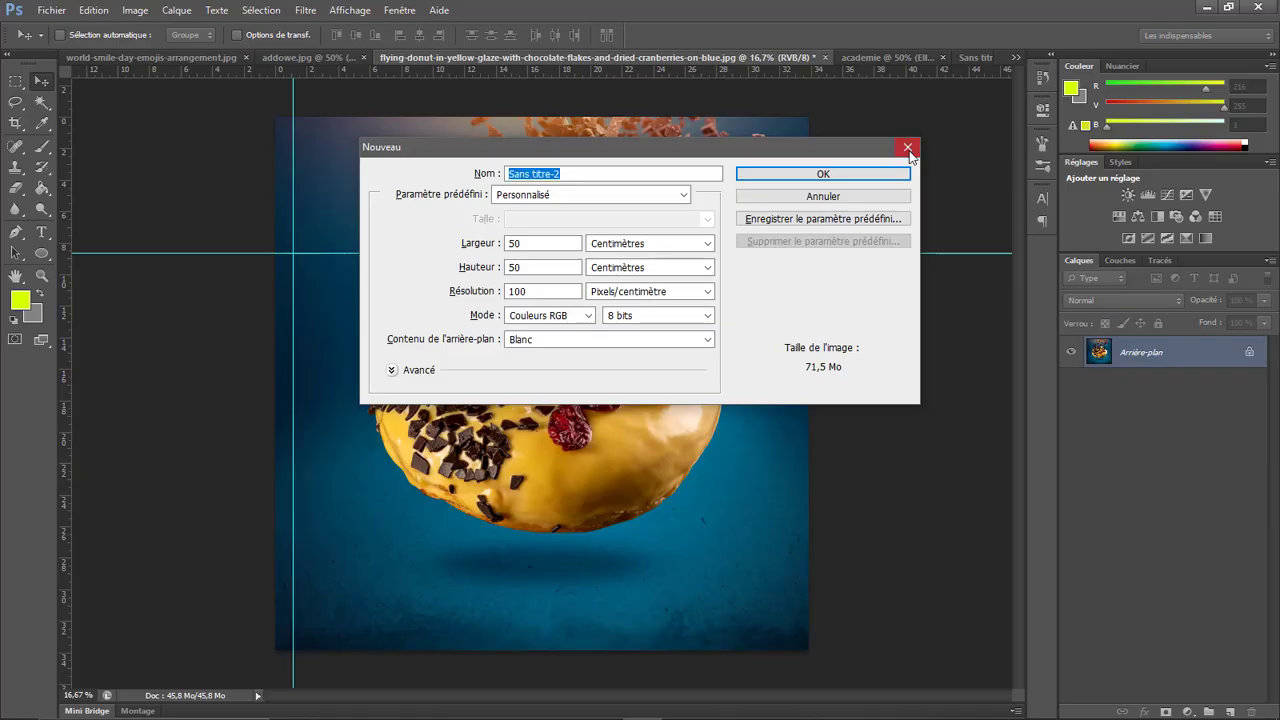
click(908, 147)
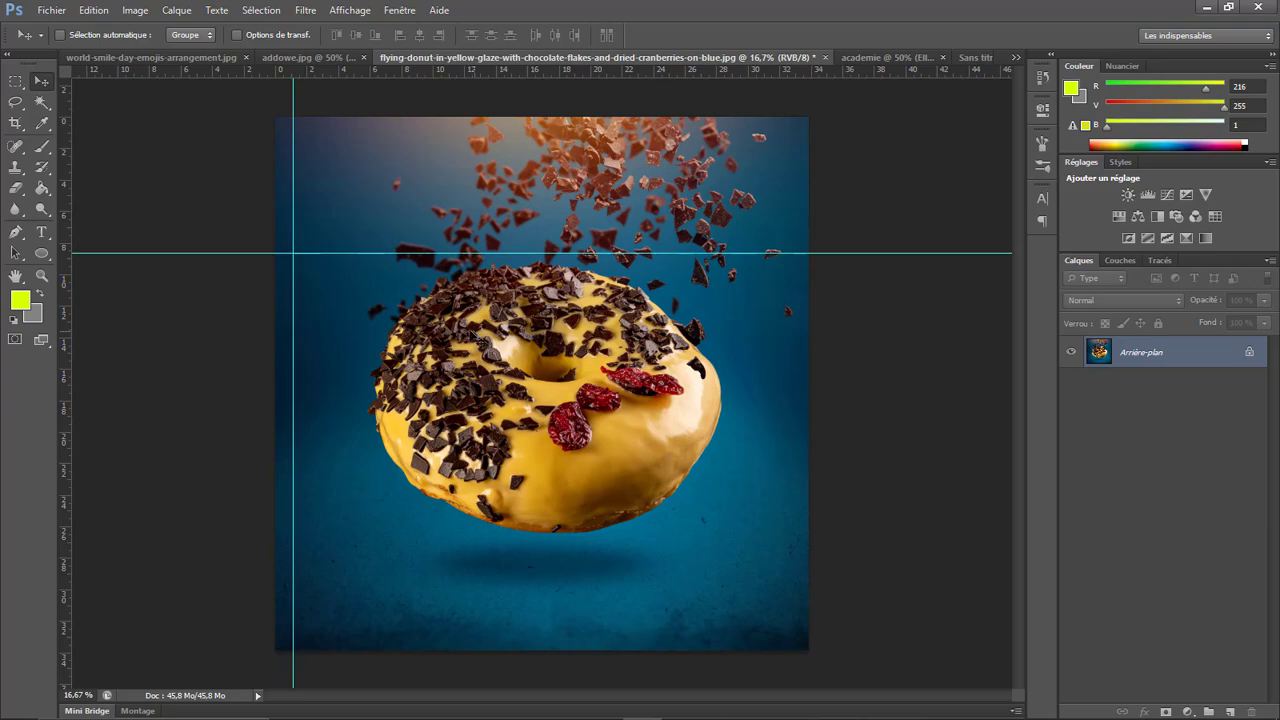
Remove the horizontal and vertical guides from the donut image
drag(533, 260, 563, 70)
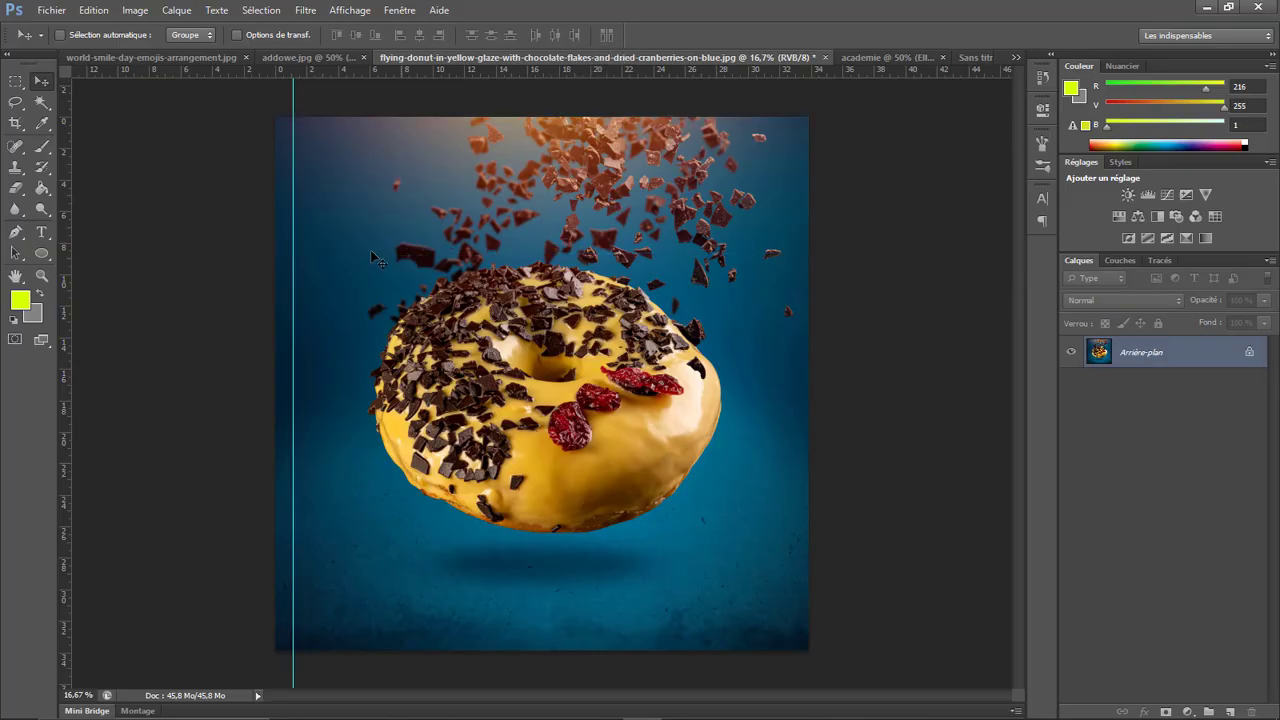
drag(298, 290, 62, 266)
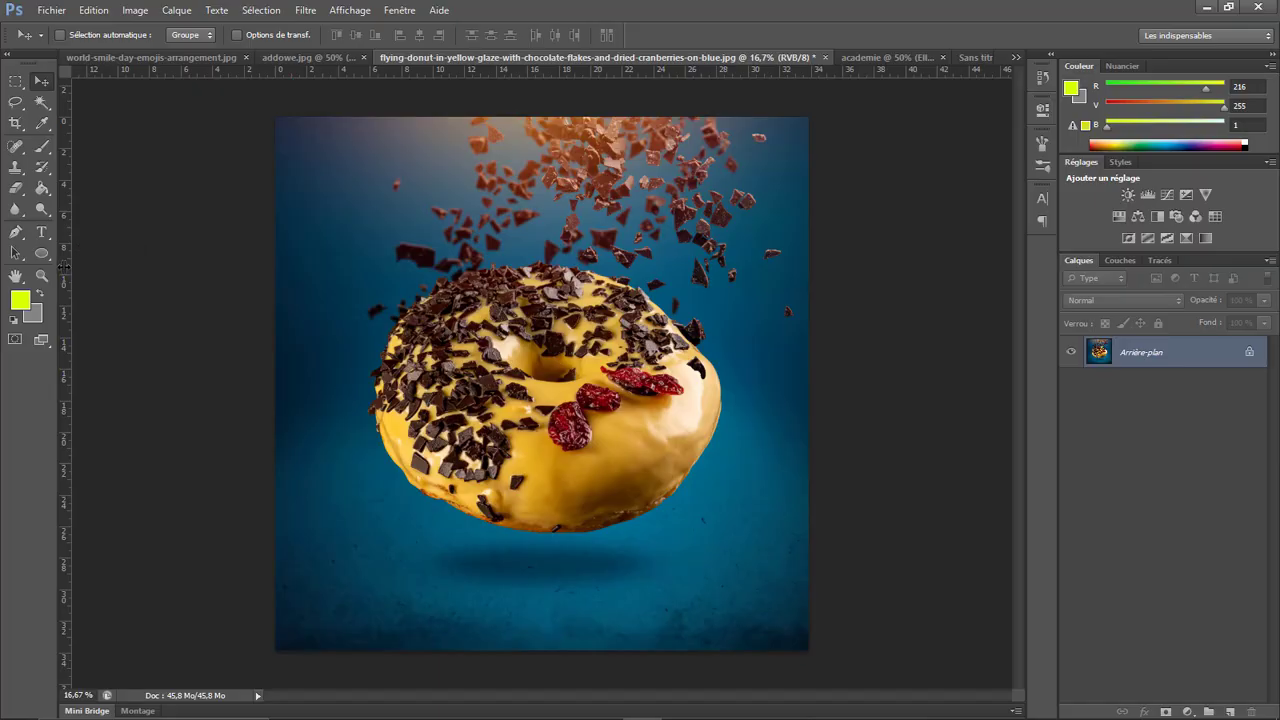
View the addowe flyer, then show only the red Ellipse 1 layer in the academie document, with the background layer hidden
click(300, 57)
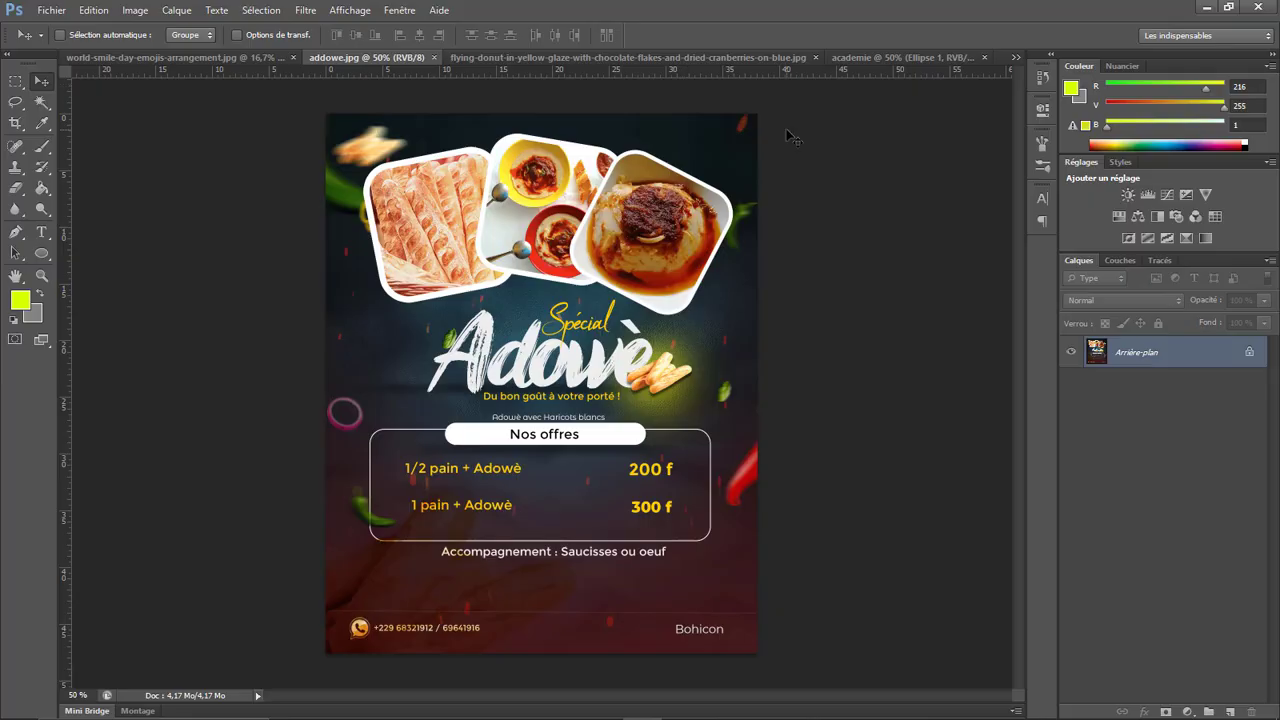
click(613, 58)
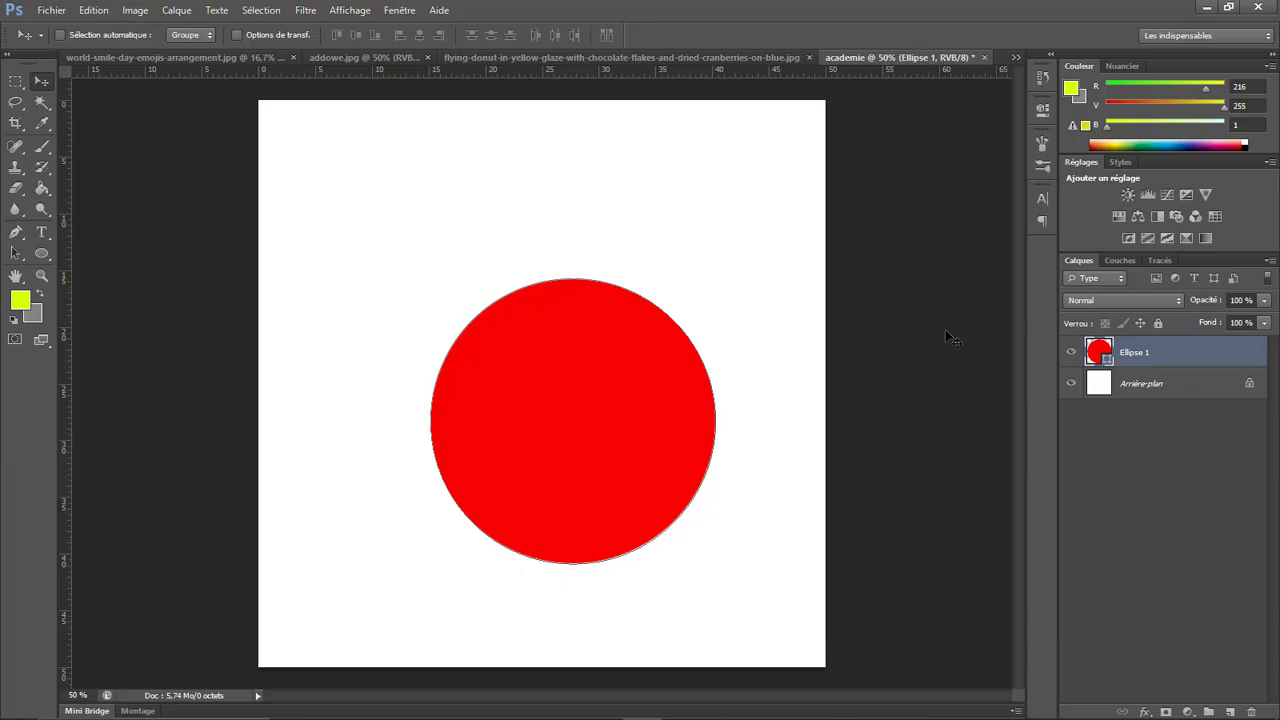
click(1072, 355)
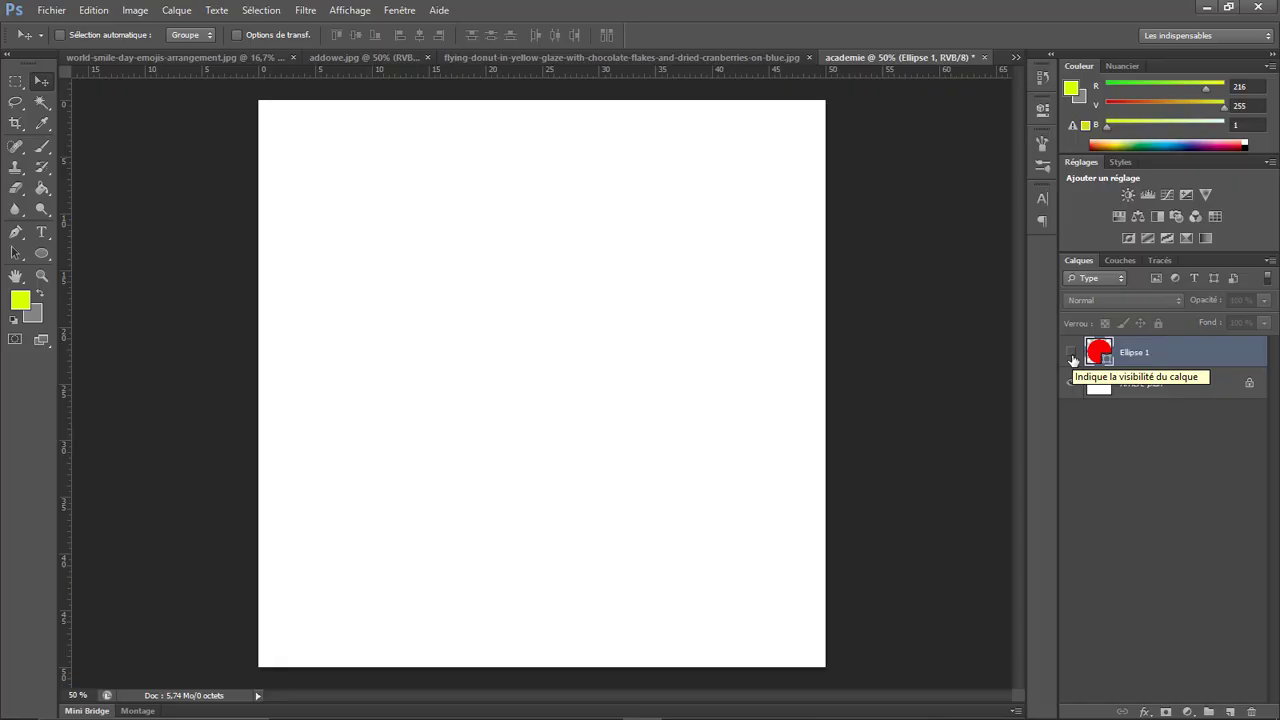
mouse_move(985, 712)
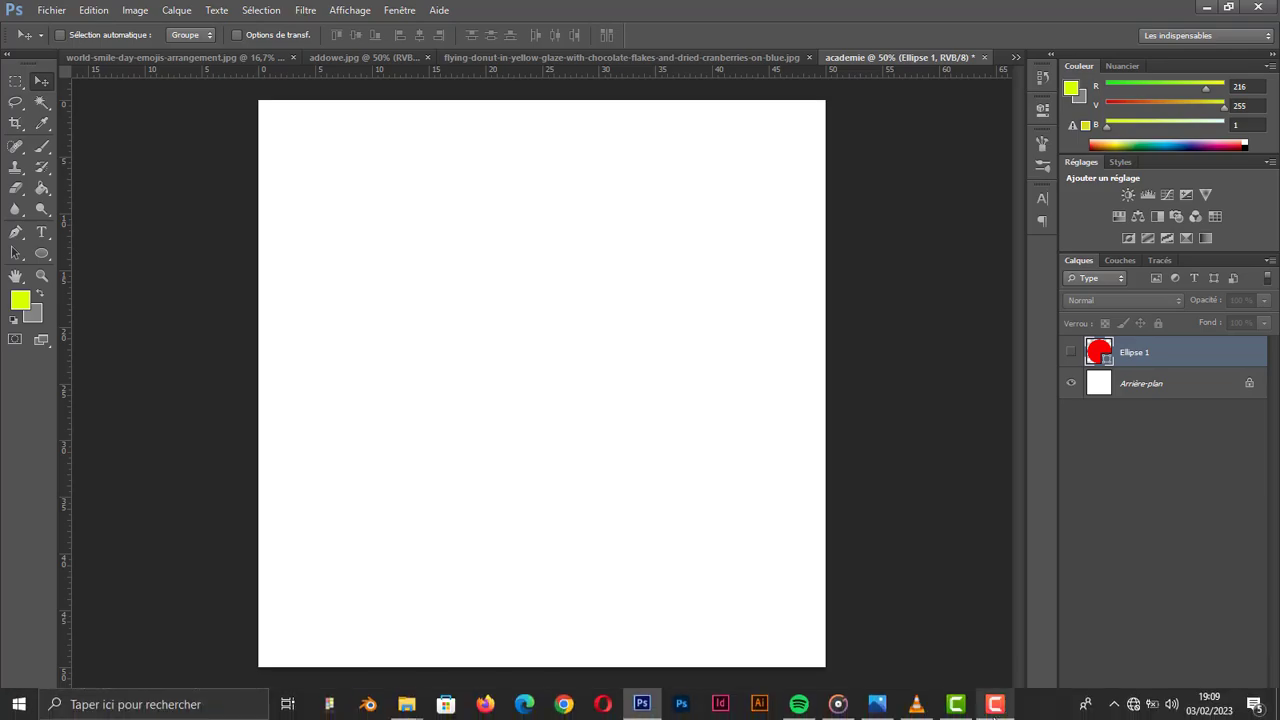
click(985, 708)
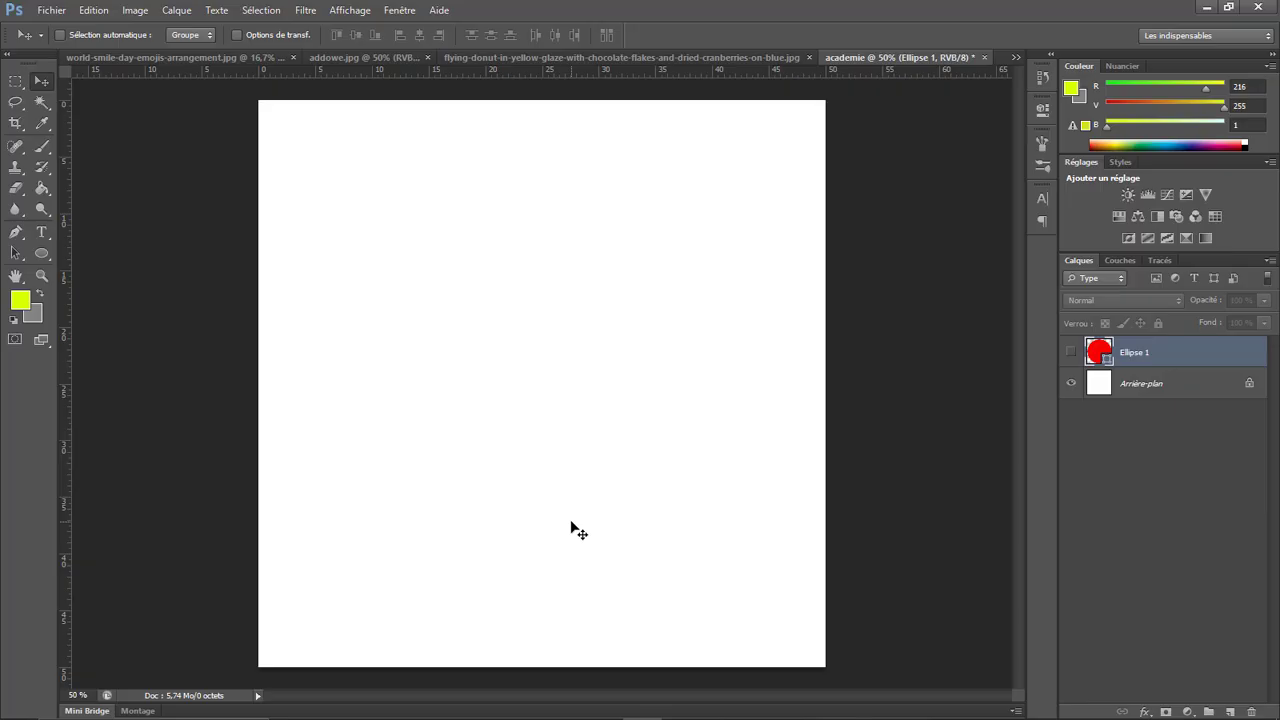
click(1071, 383)
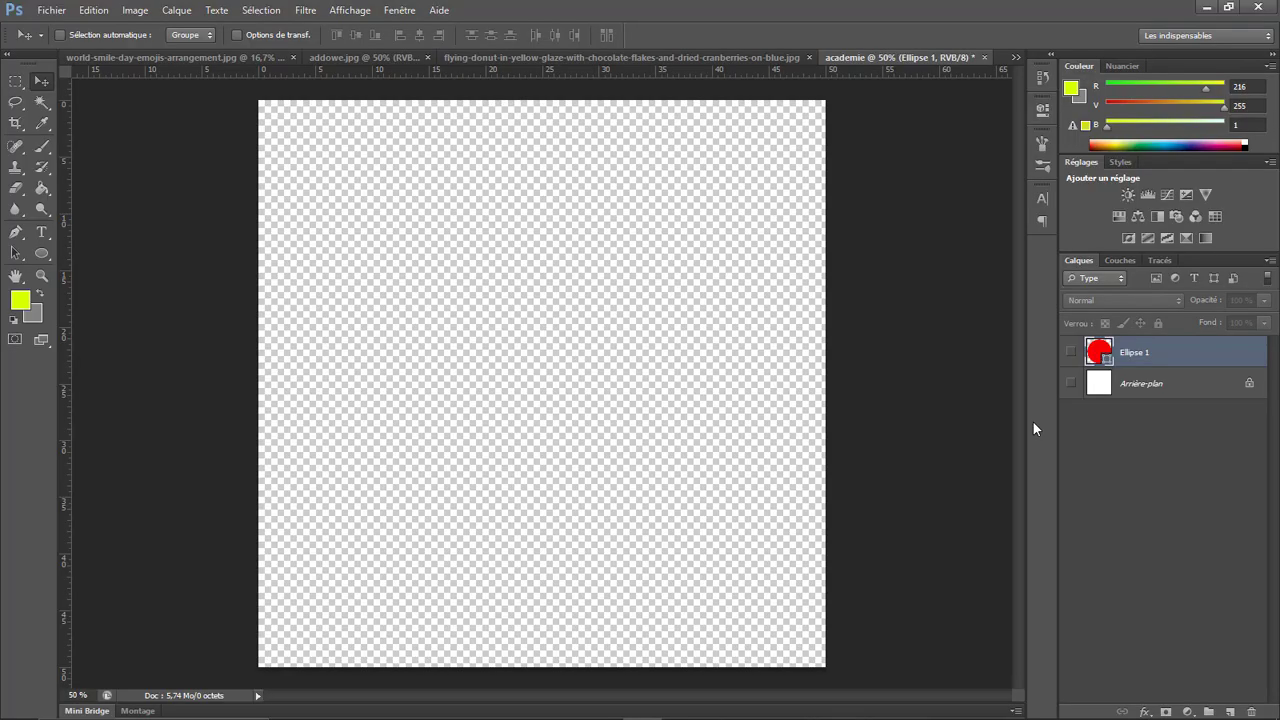
click(1071, 353)
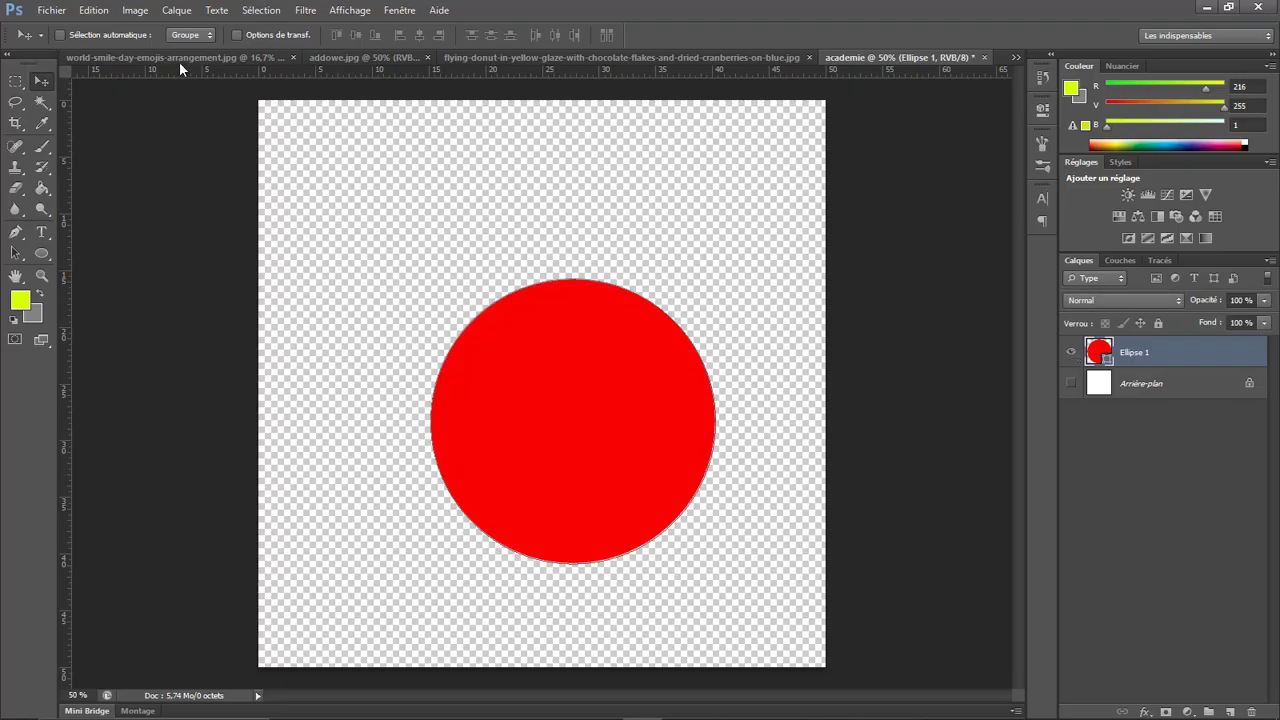
Create a new layer with default settings and draw a white circle about 517 px wide overlapping the red circle's upper-left edge
click(179, 12)
mouse_move(251, 31)
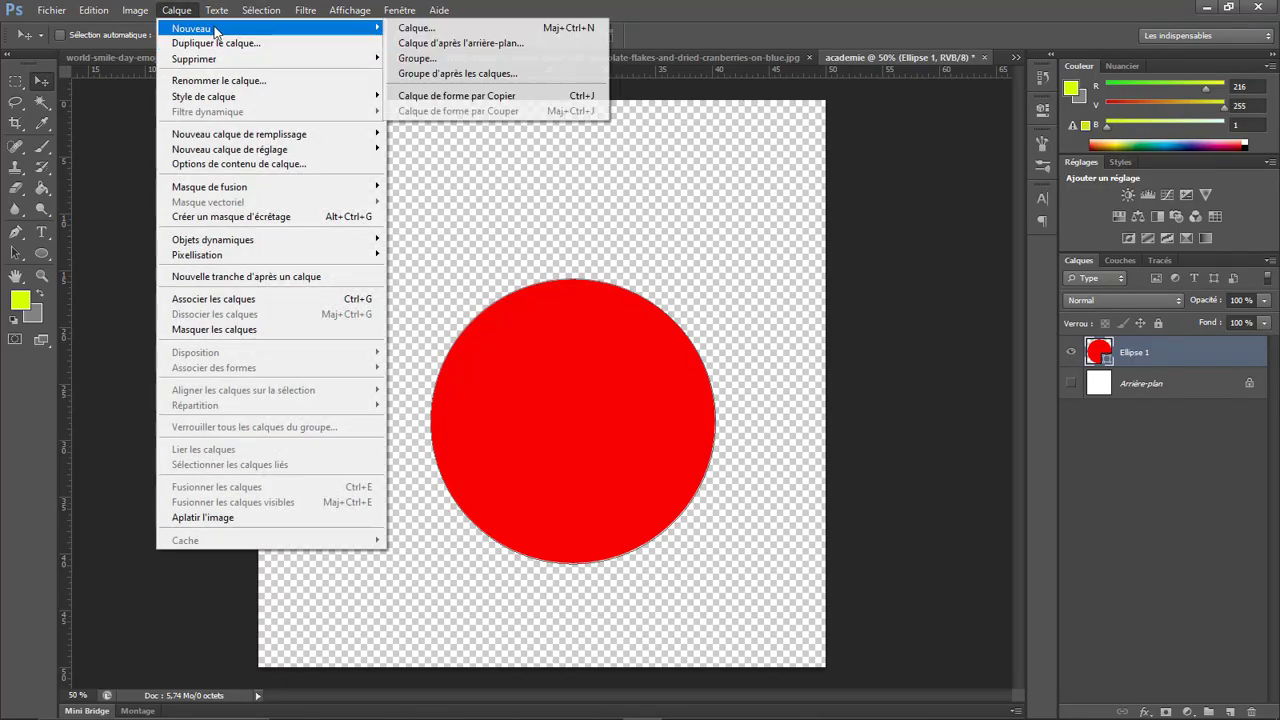
click(473, 30)
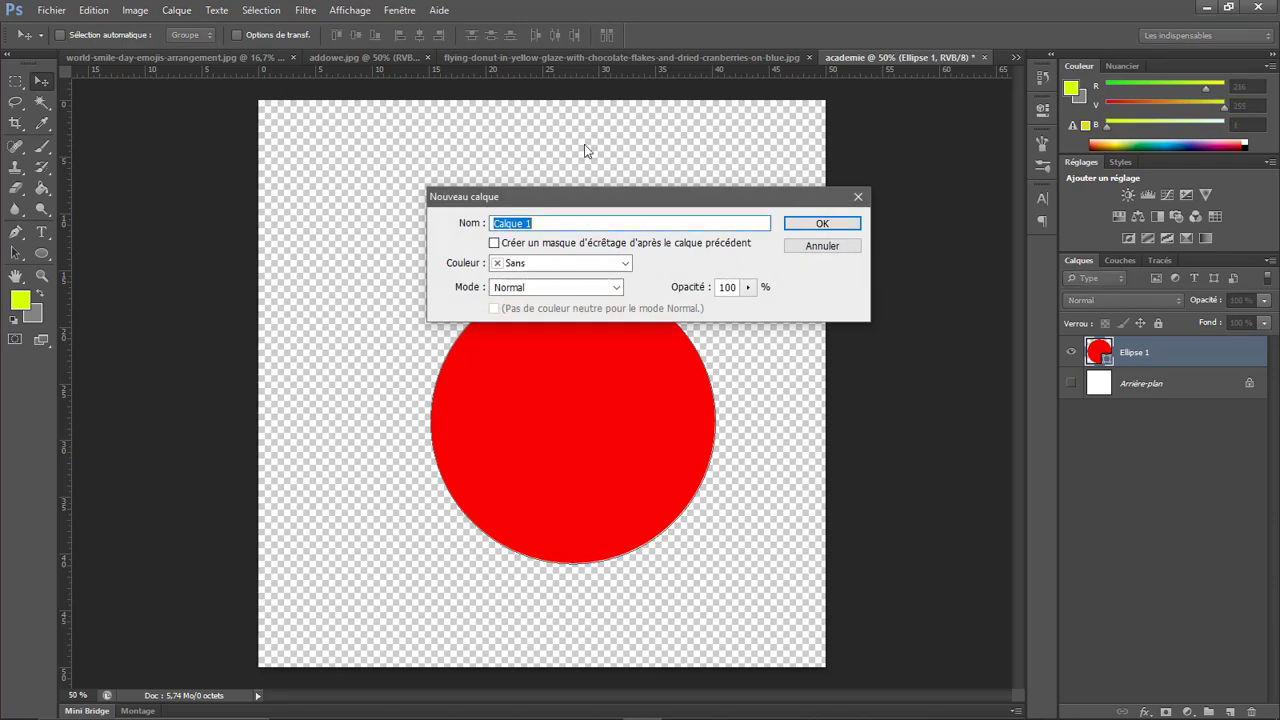
click(839, 228)
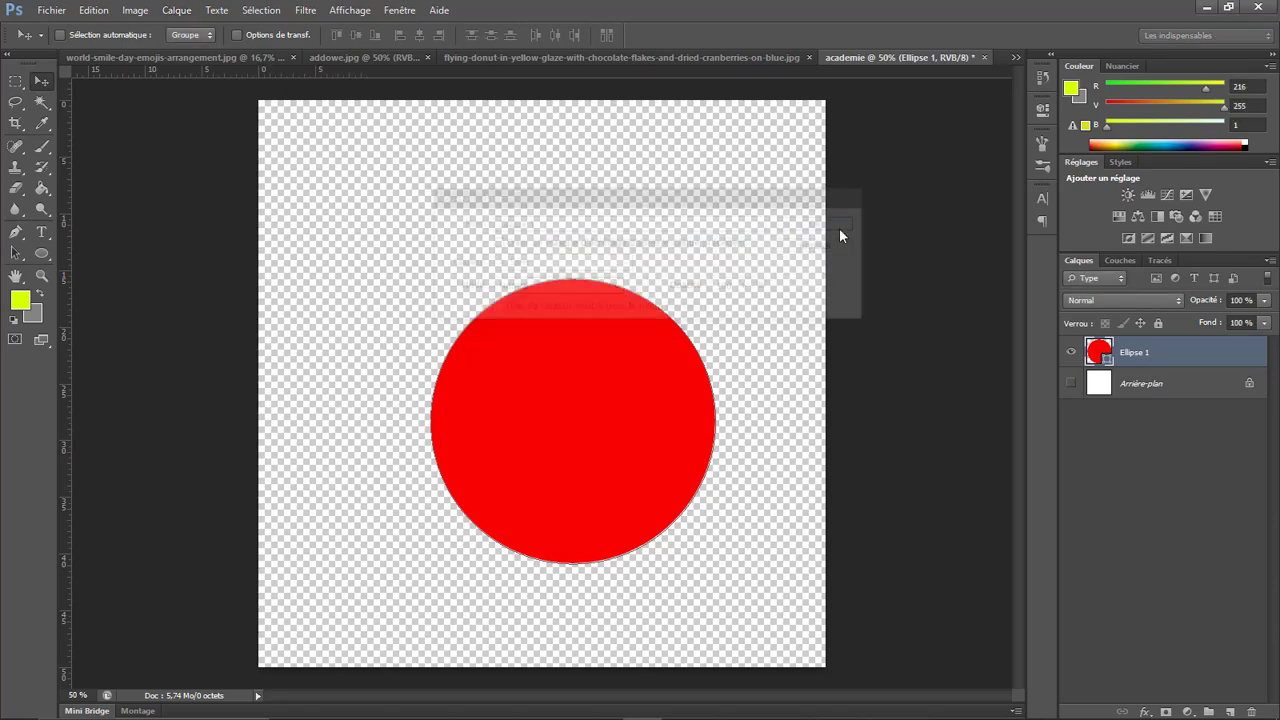
click(42, 253)
drag(363, 146, 569, 350)
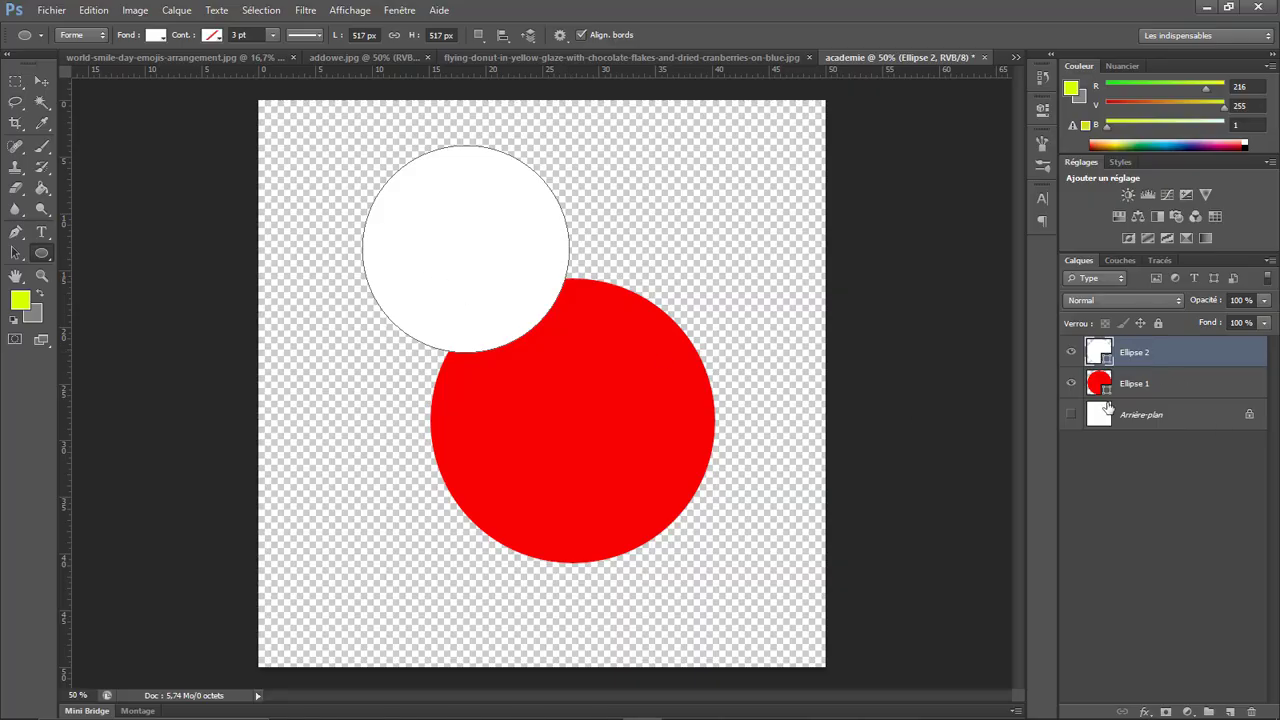
Move the white circle over the red circle, and finally to the canvas's upper-left area, slightly past the left edge
click(1163, 383)
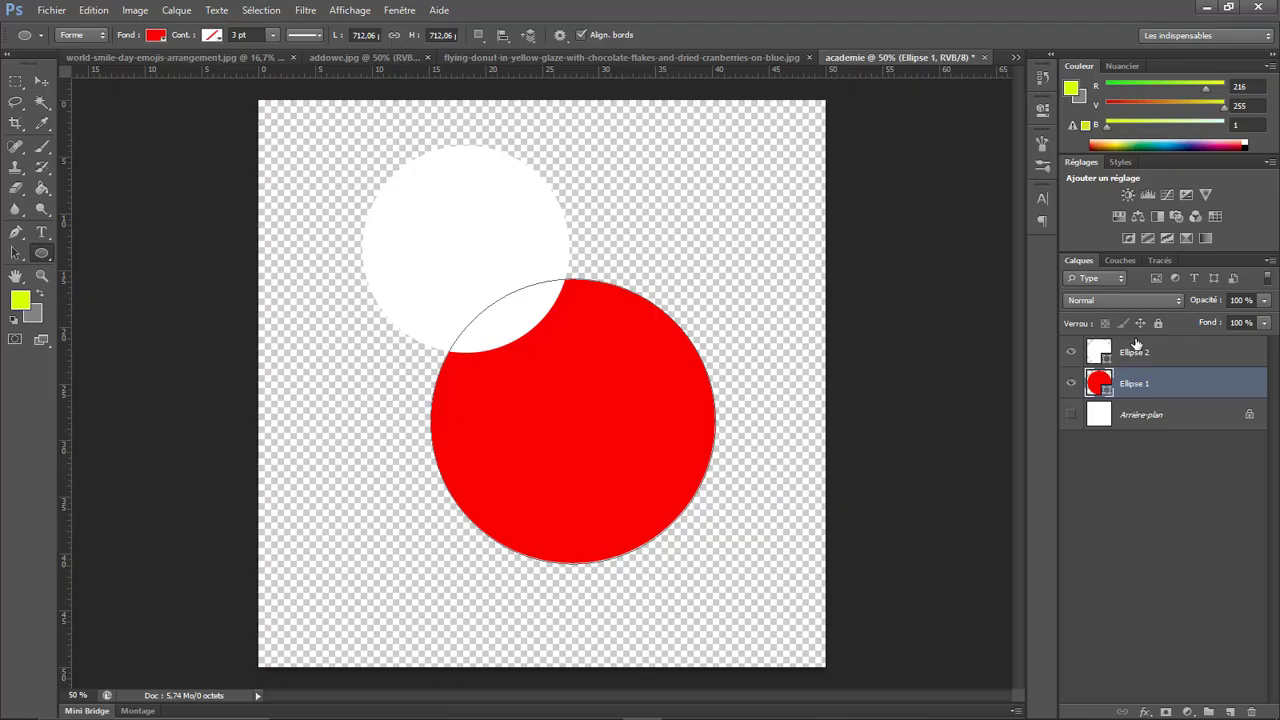
click(46, 78)
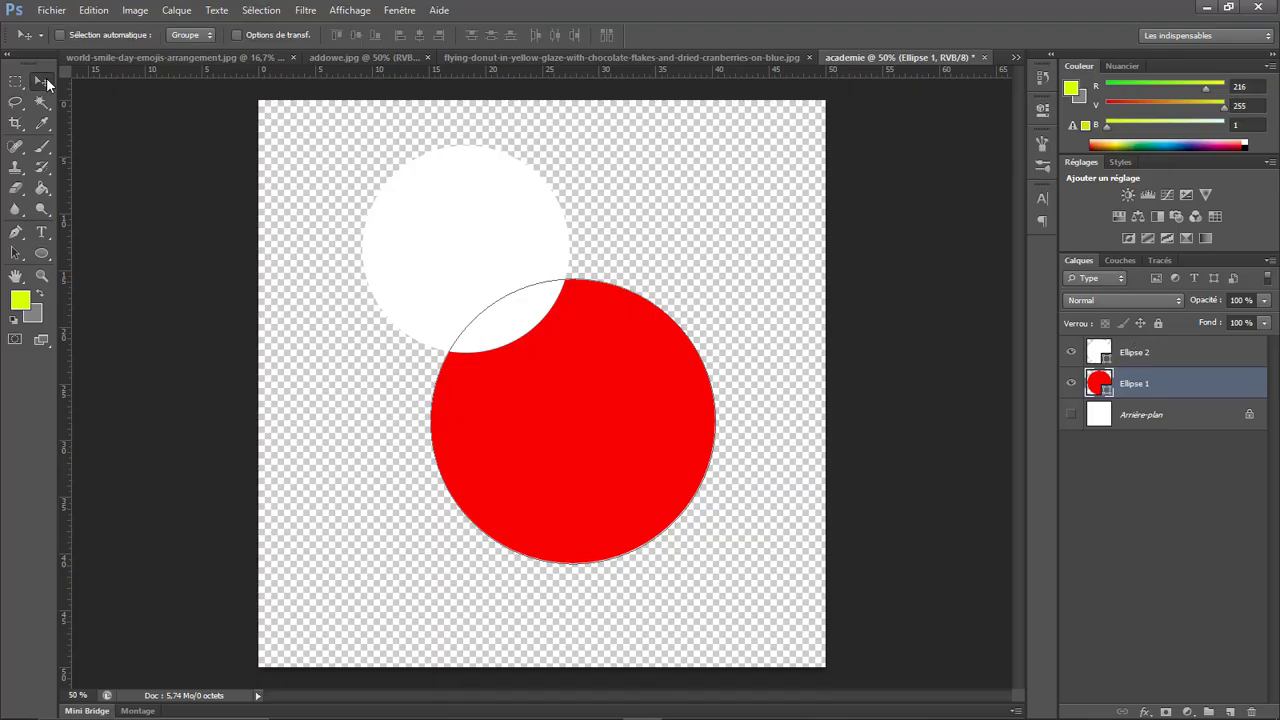
click(1165, 364)
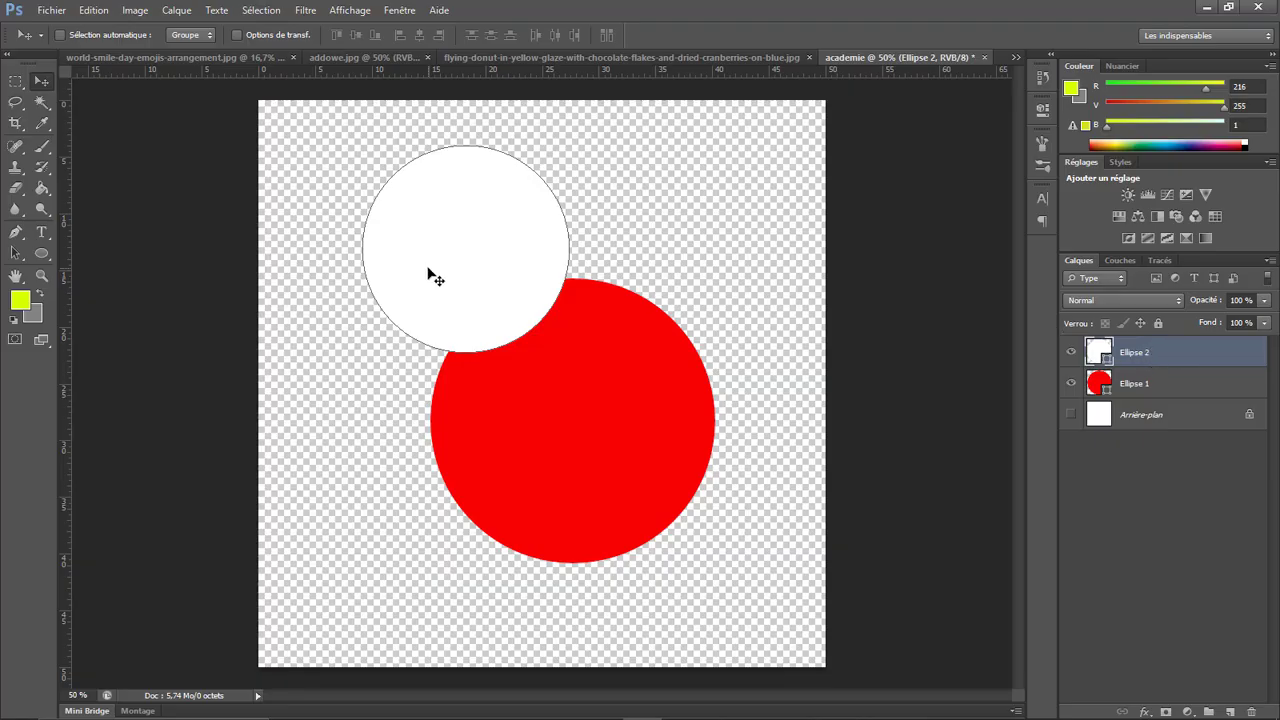
drag(429, 274, 518, 427)
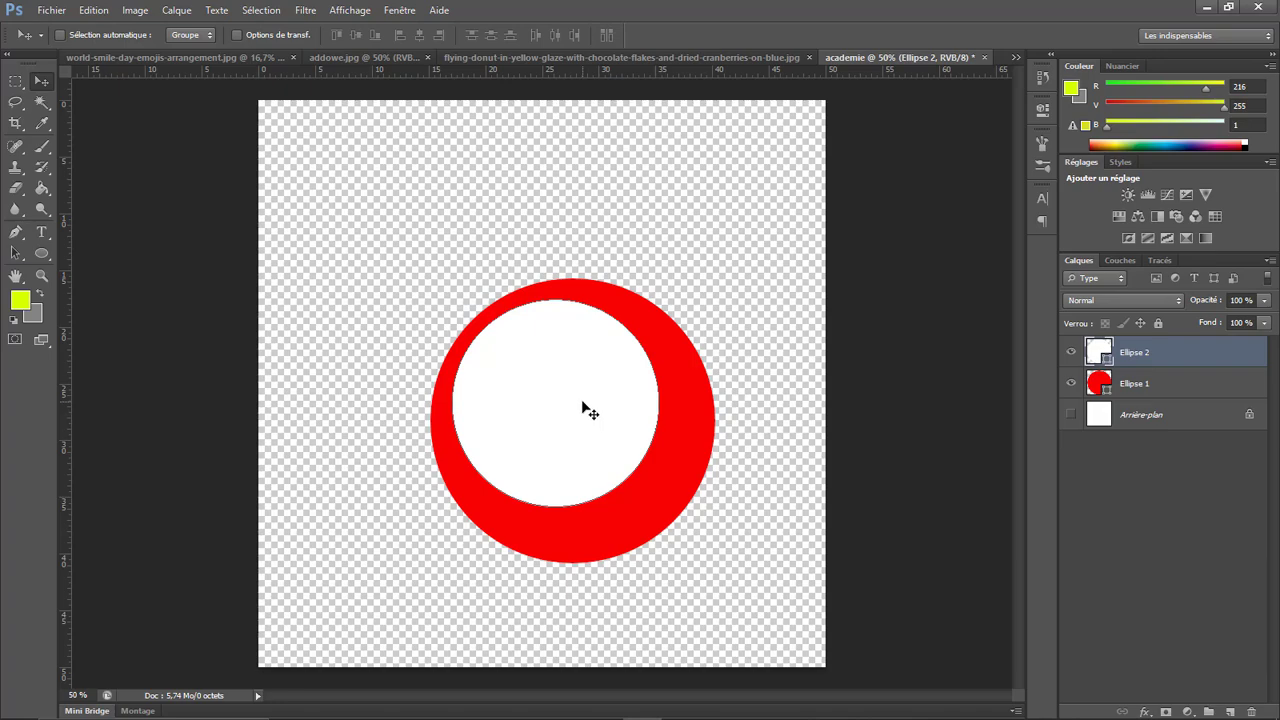
drag(583, 409, 370, 237)
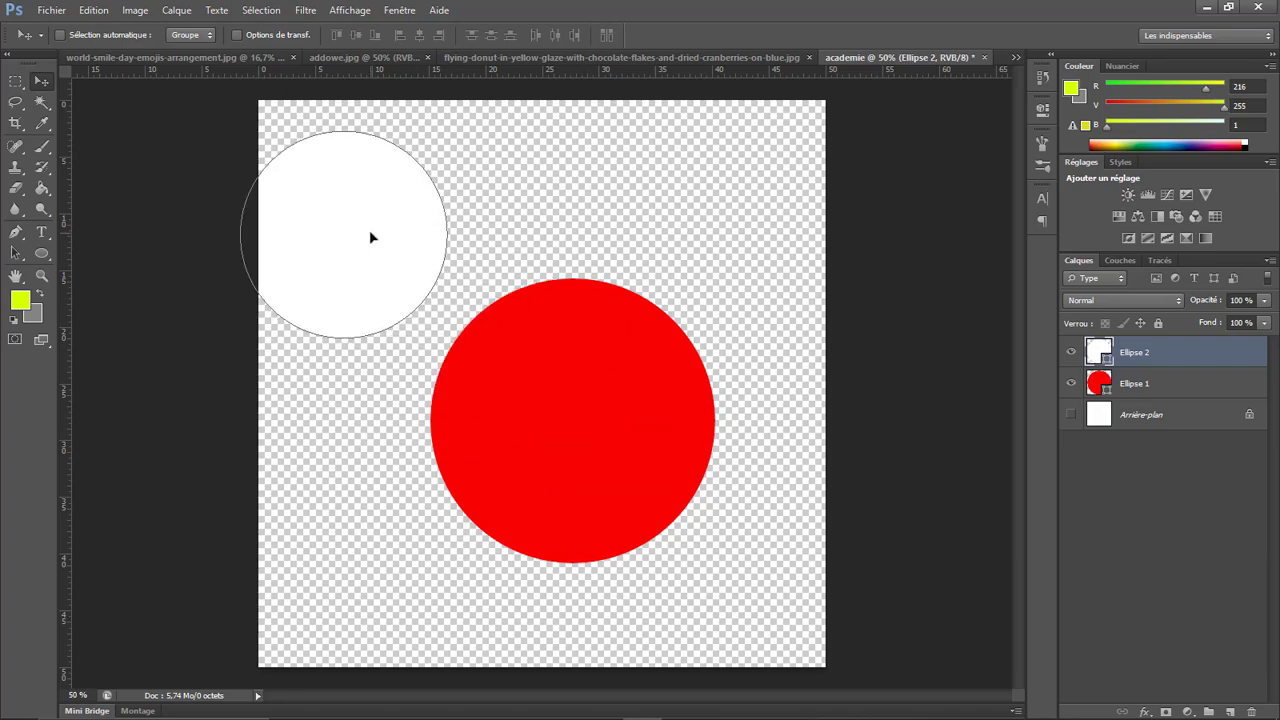
Convert the donut image's locked background into a regular layer and copy it into the academie document
click(588, 57)
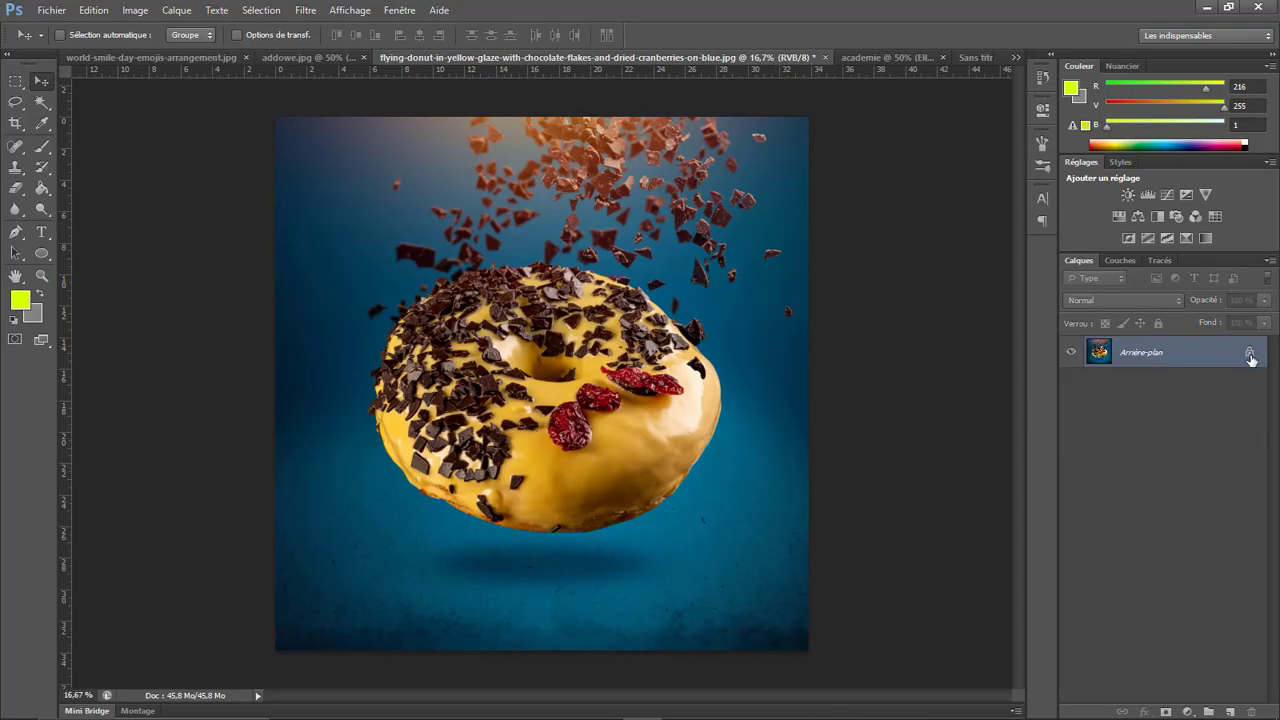
double_click(1113, 352)
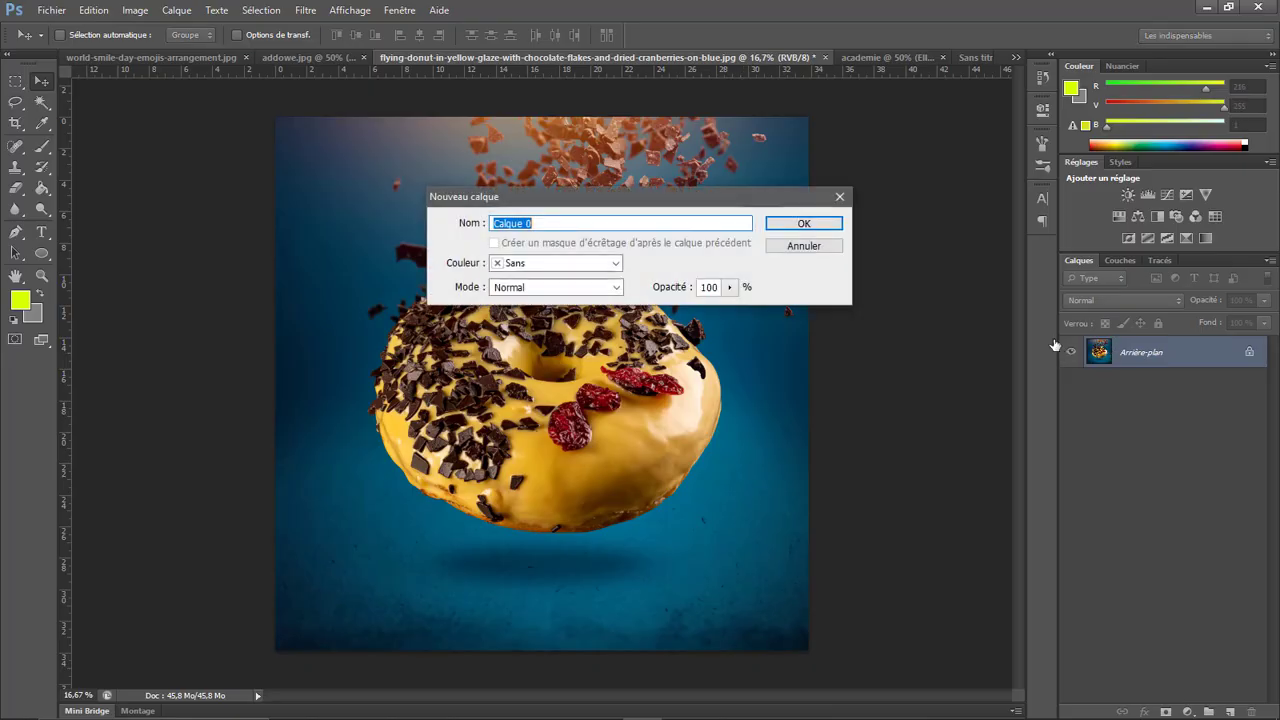
click(788, 224)
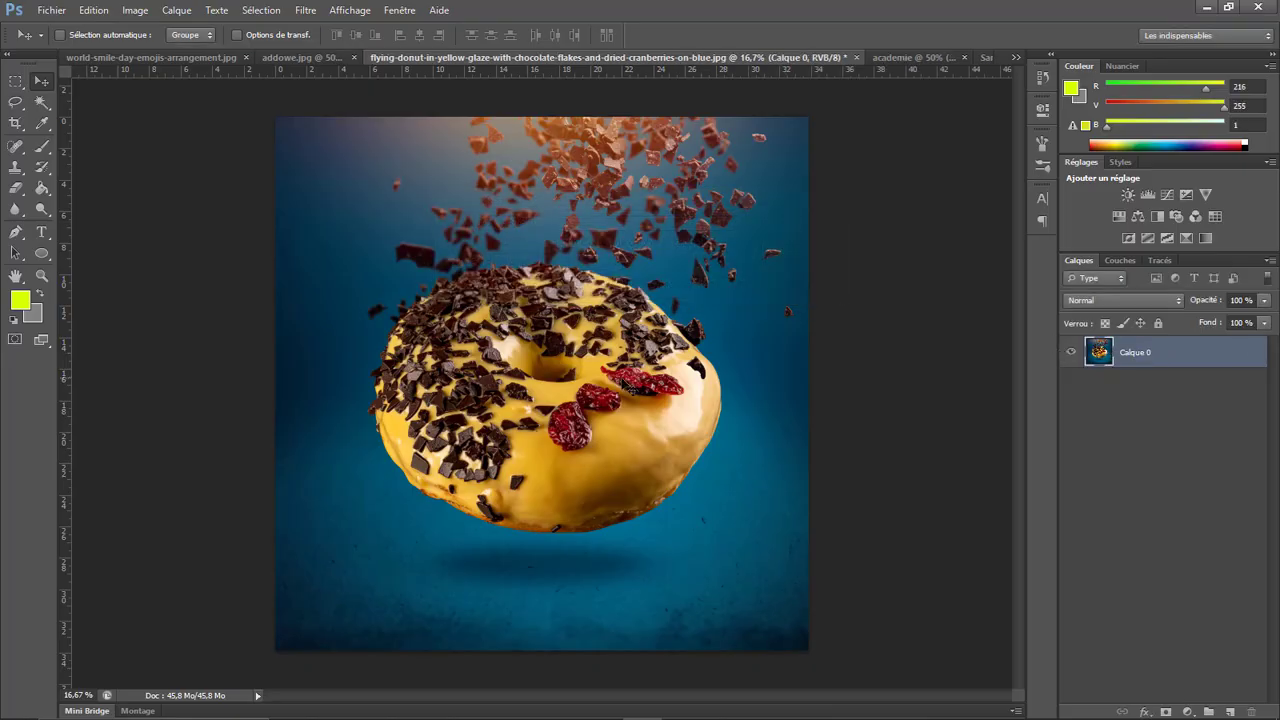
drag(613, 383, 460, 512)
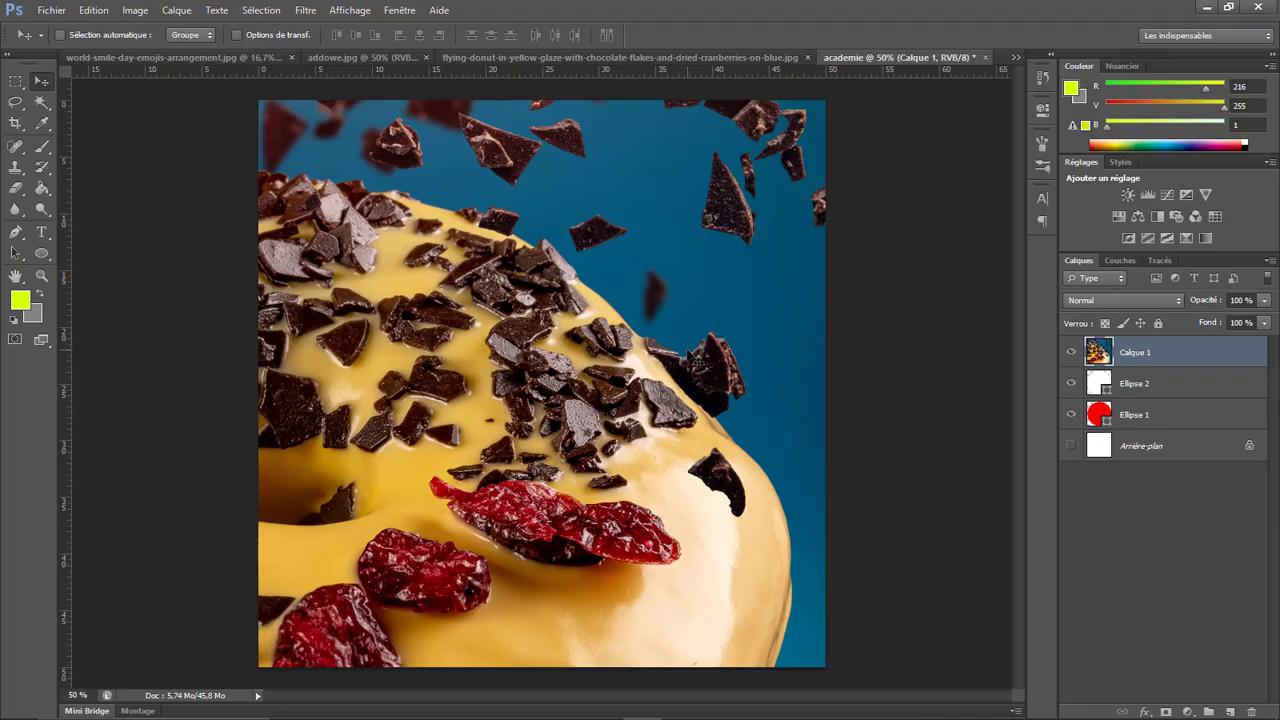
Scale the donut layer proportionally to 27% and place it near the centre of the canvas
key(ctrl+t)
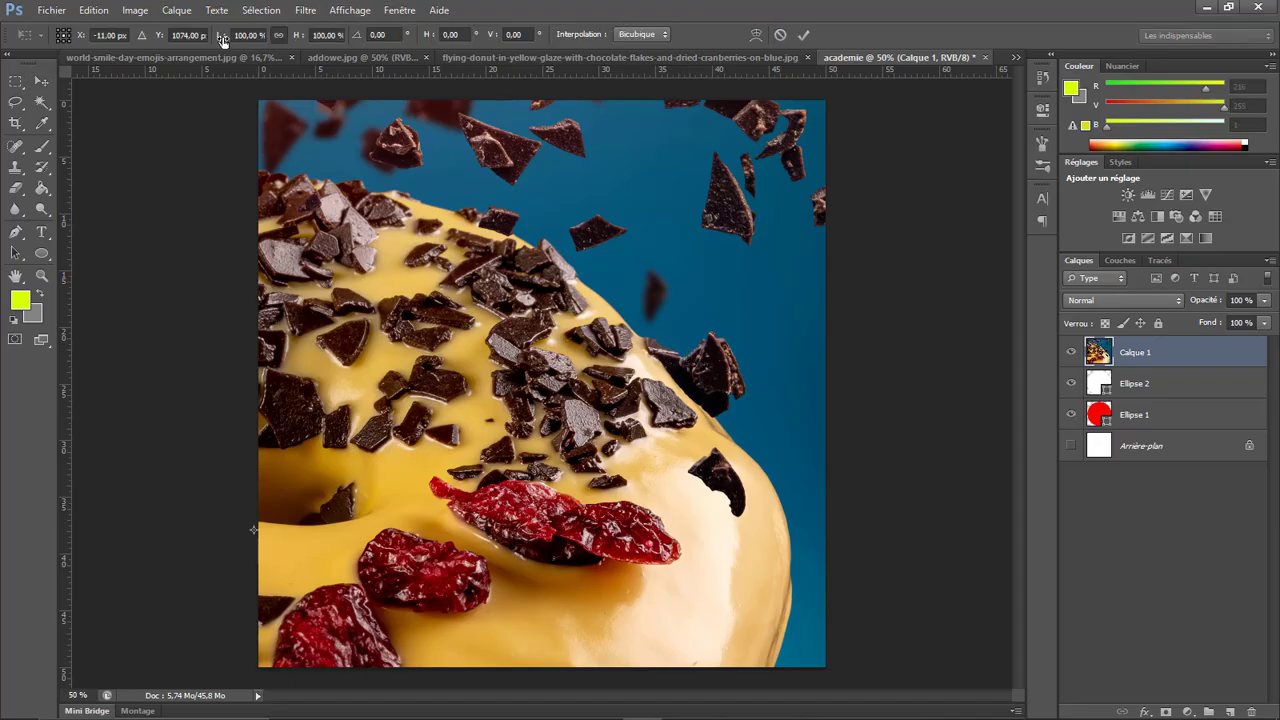
drag(222, 40, 165, 42)
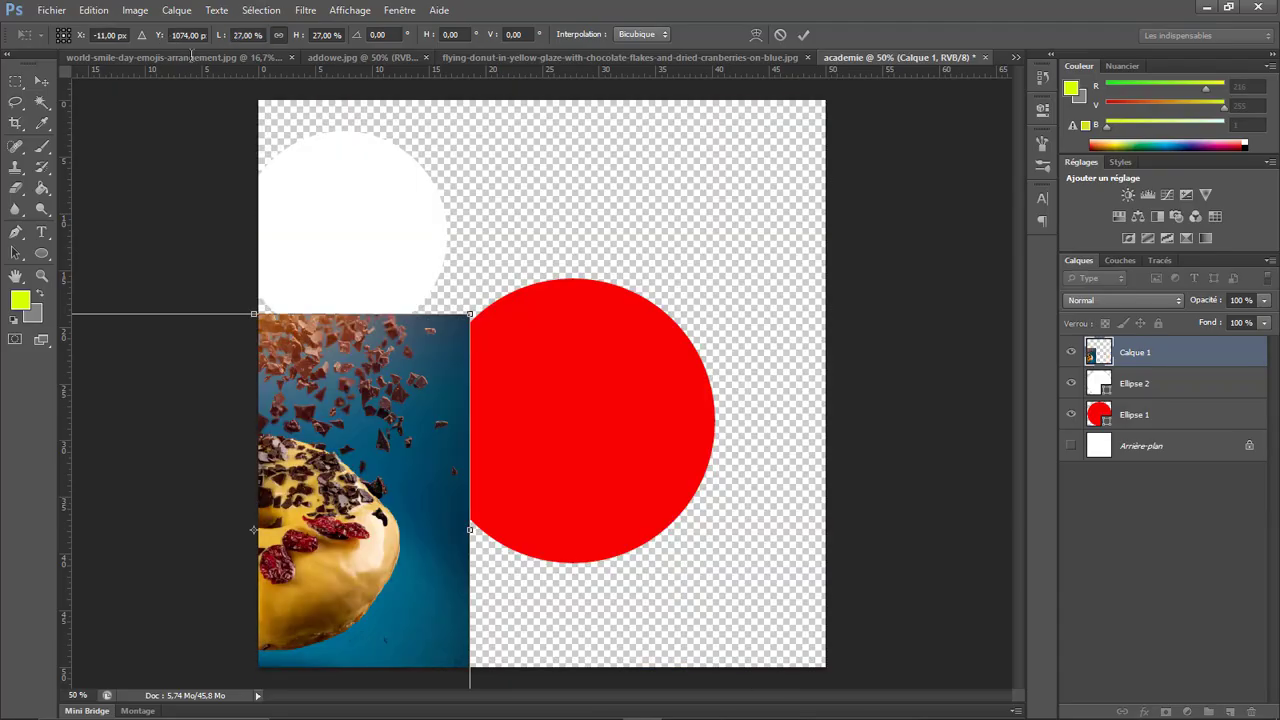
drag(404, 461, 692, 316)
key(Return)
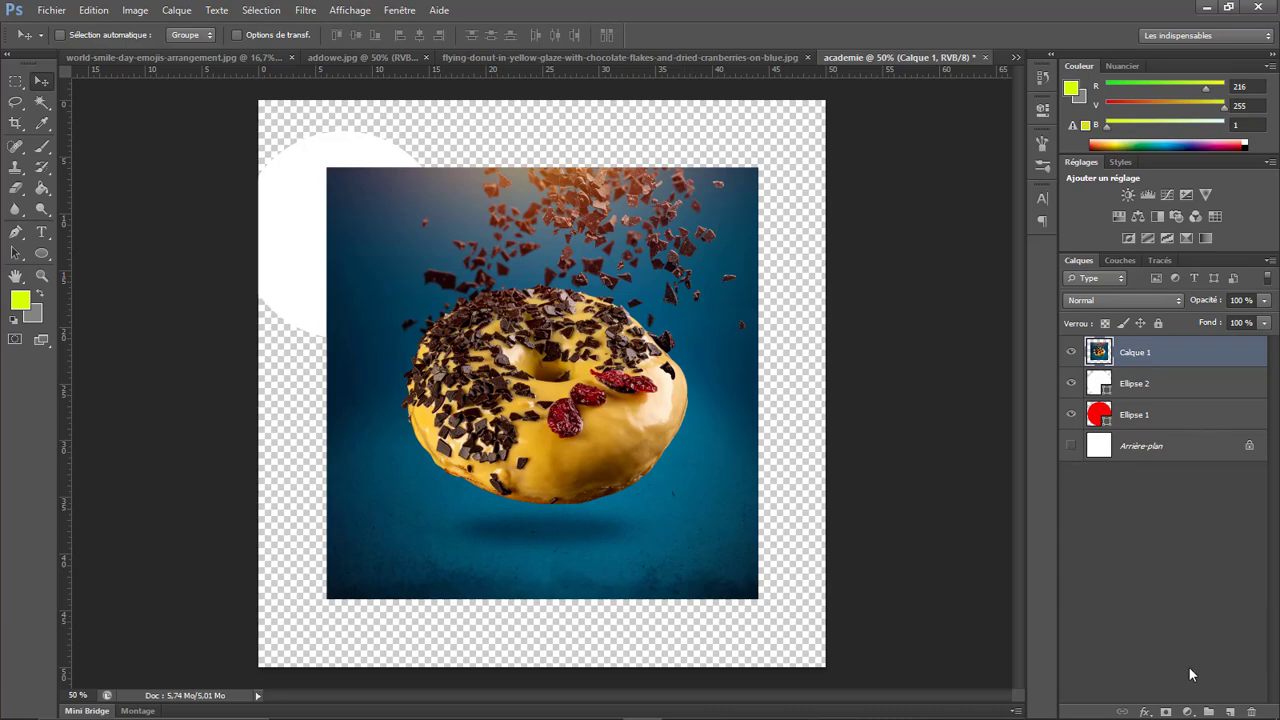
Add a solid color fill layer in #d8ff01 and place it between the Ellipse 2 and Ellipse 1 layers
click(1188, 712)
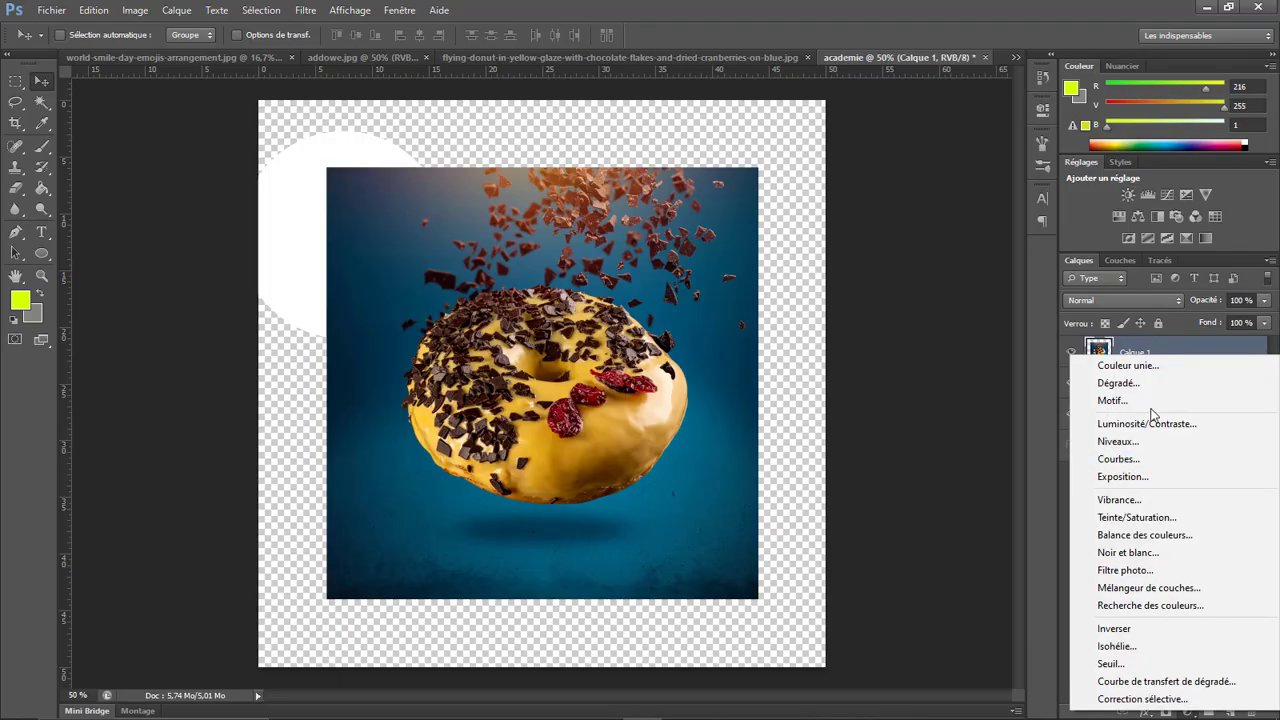
click(1146, 369)
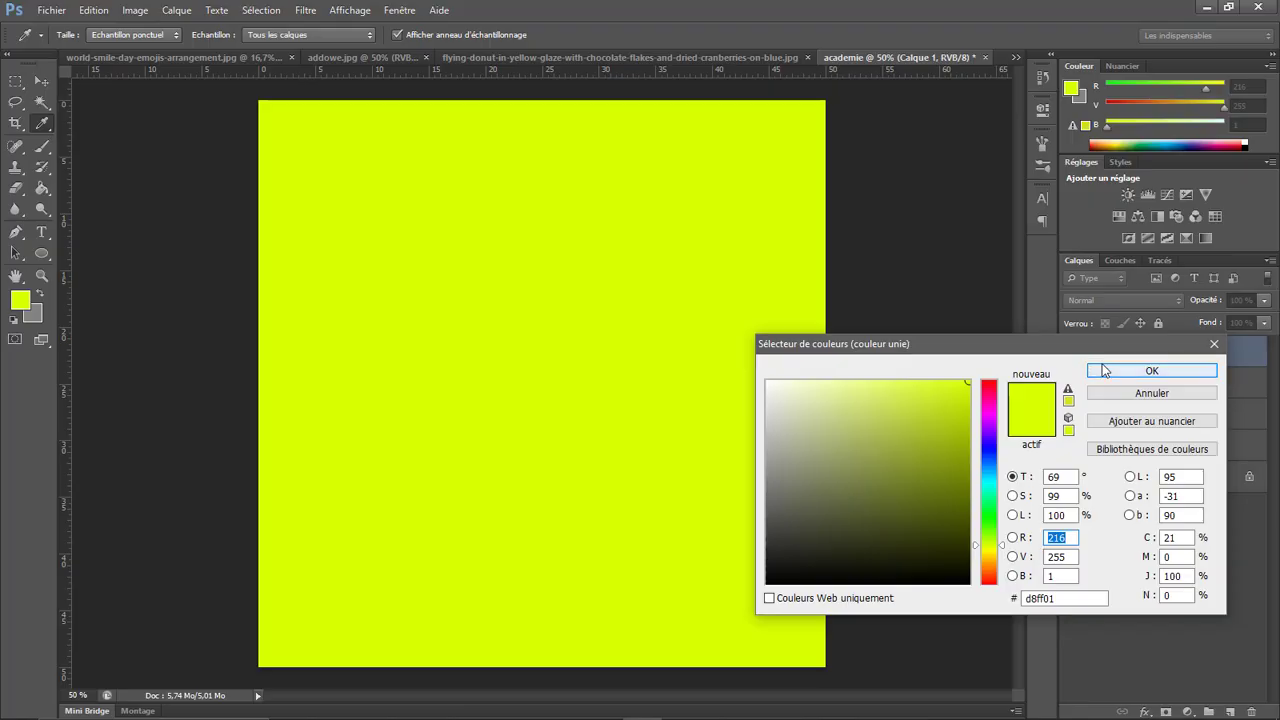
click(1103, 371)
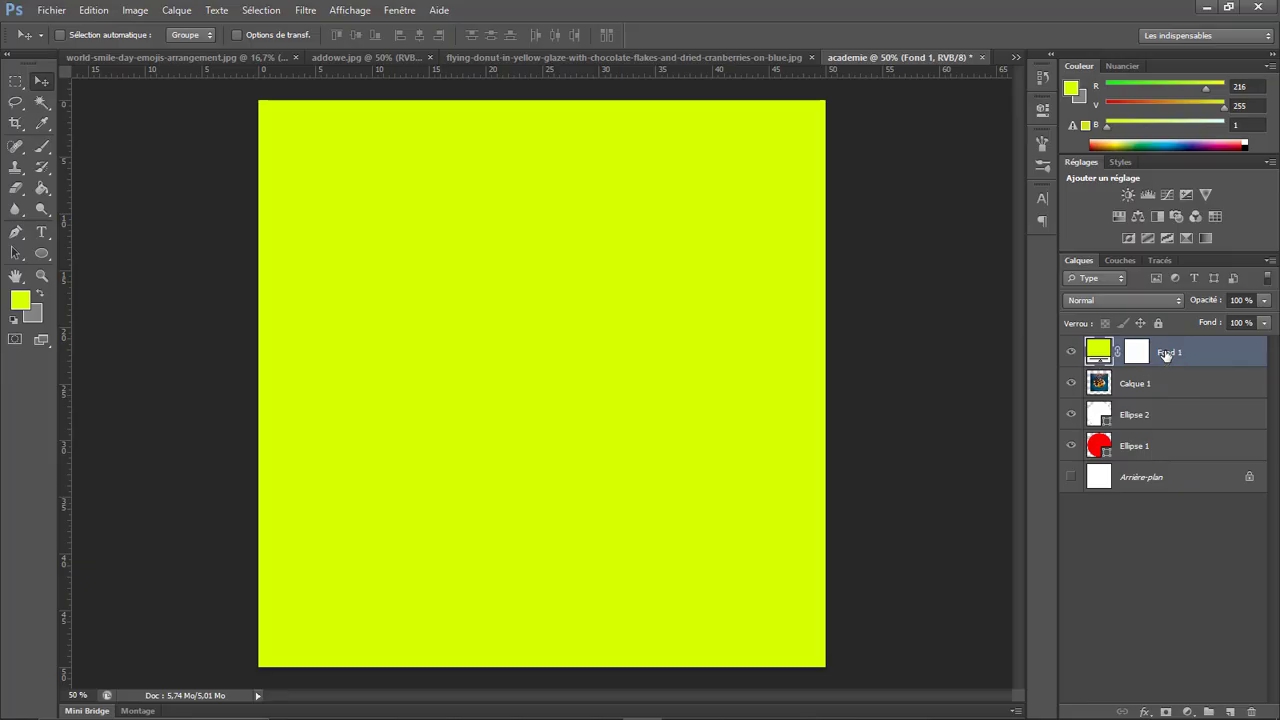
drag(1166, 355, 1120, 384)
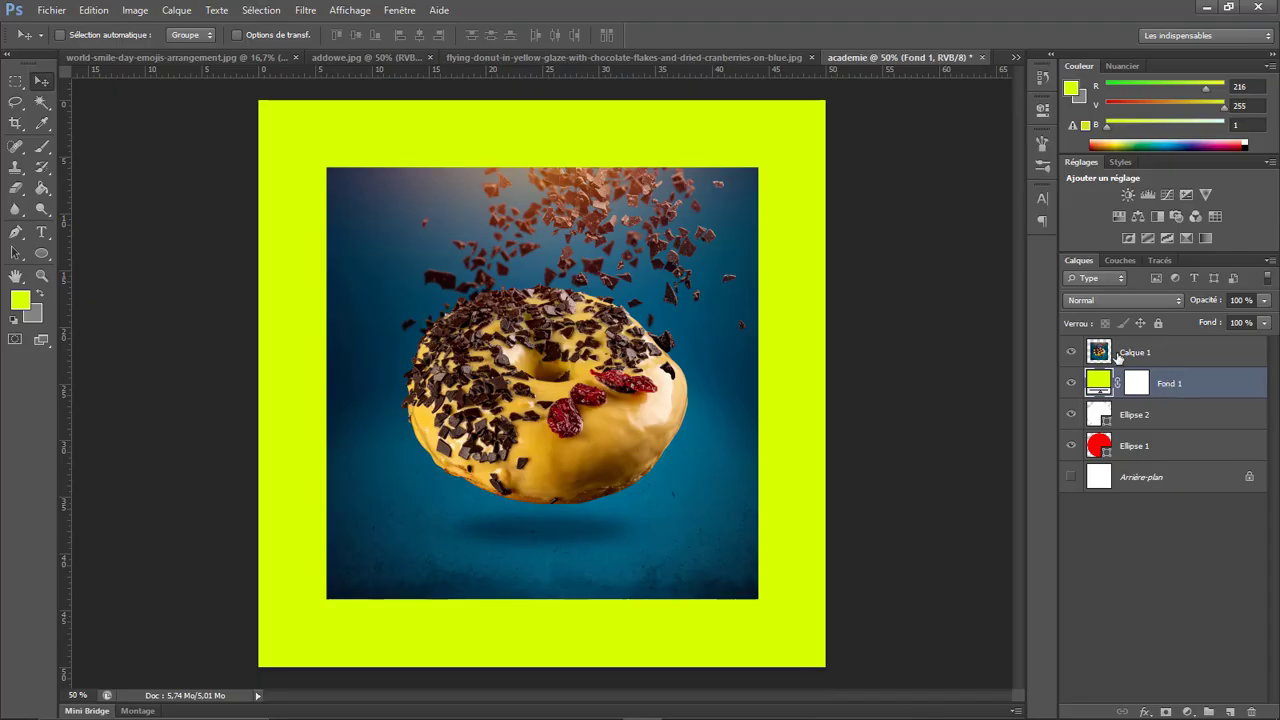
drag(1163, 402, 1164, 441)
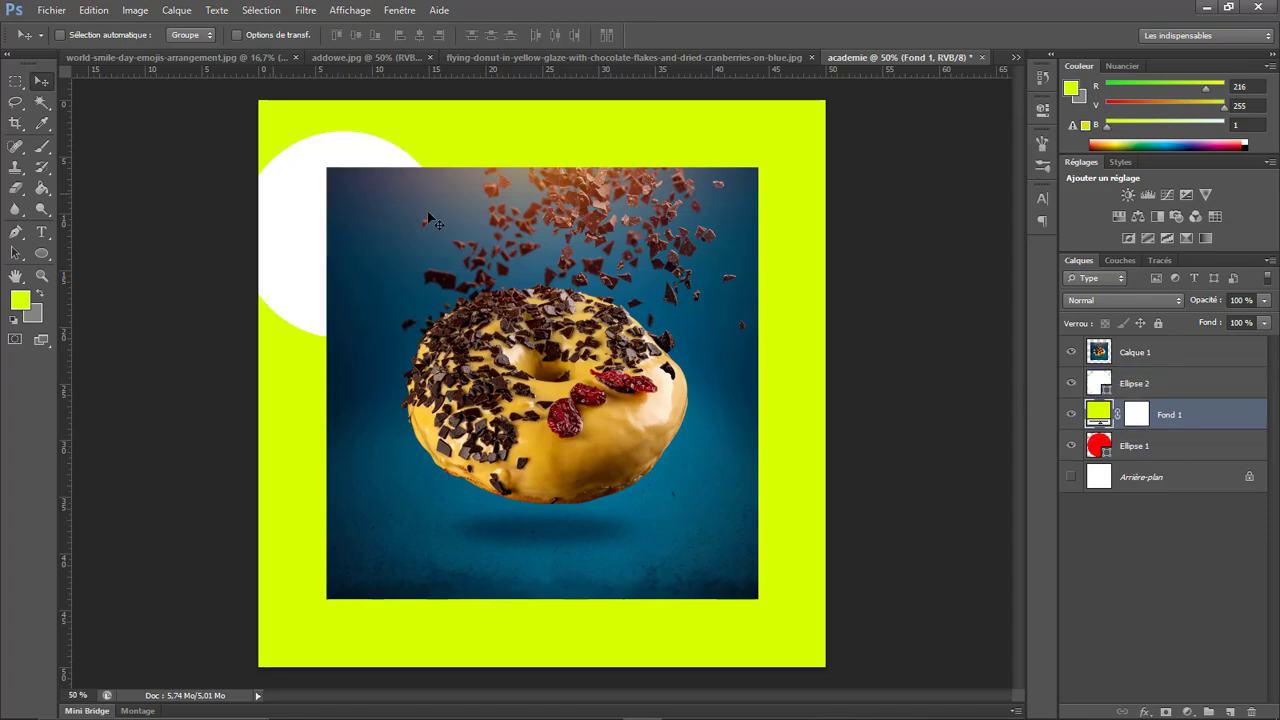
Hide the donut layer in the academie document and move the red Ellipse 1 layer directly above the solid fill layer
click(1071, 352)
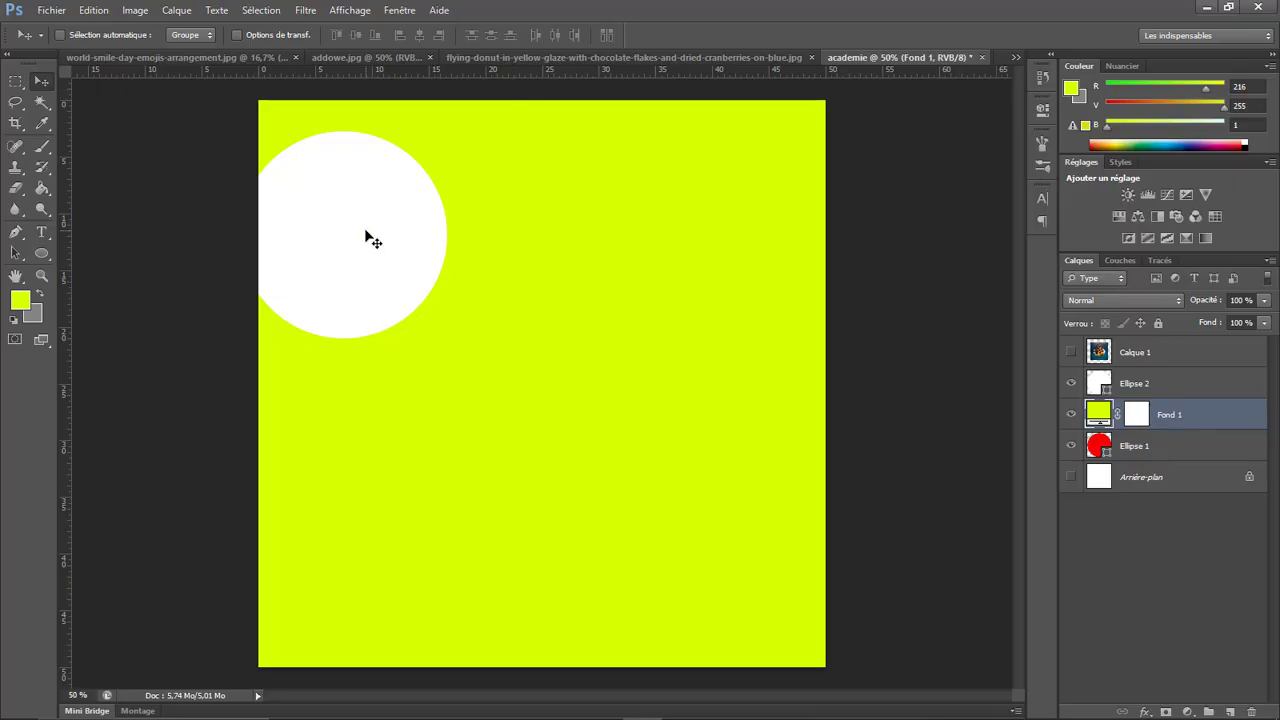
click(342, 62)
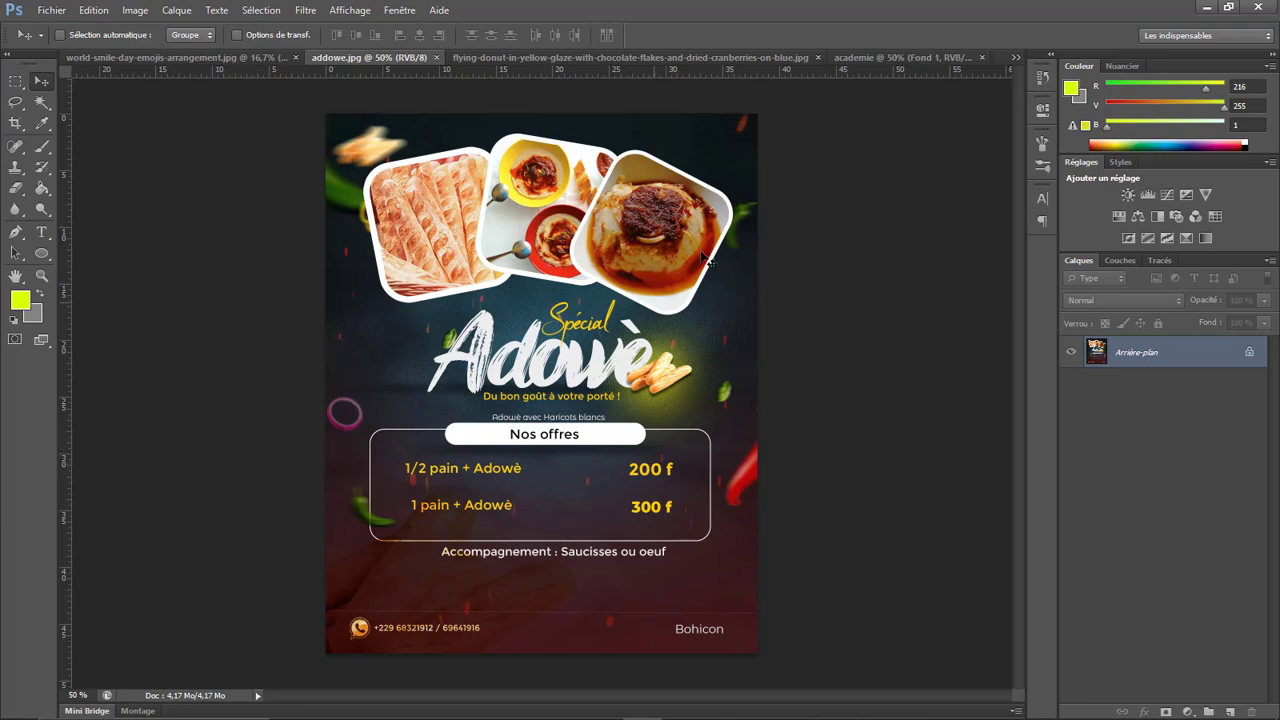
click(883, 59)
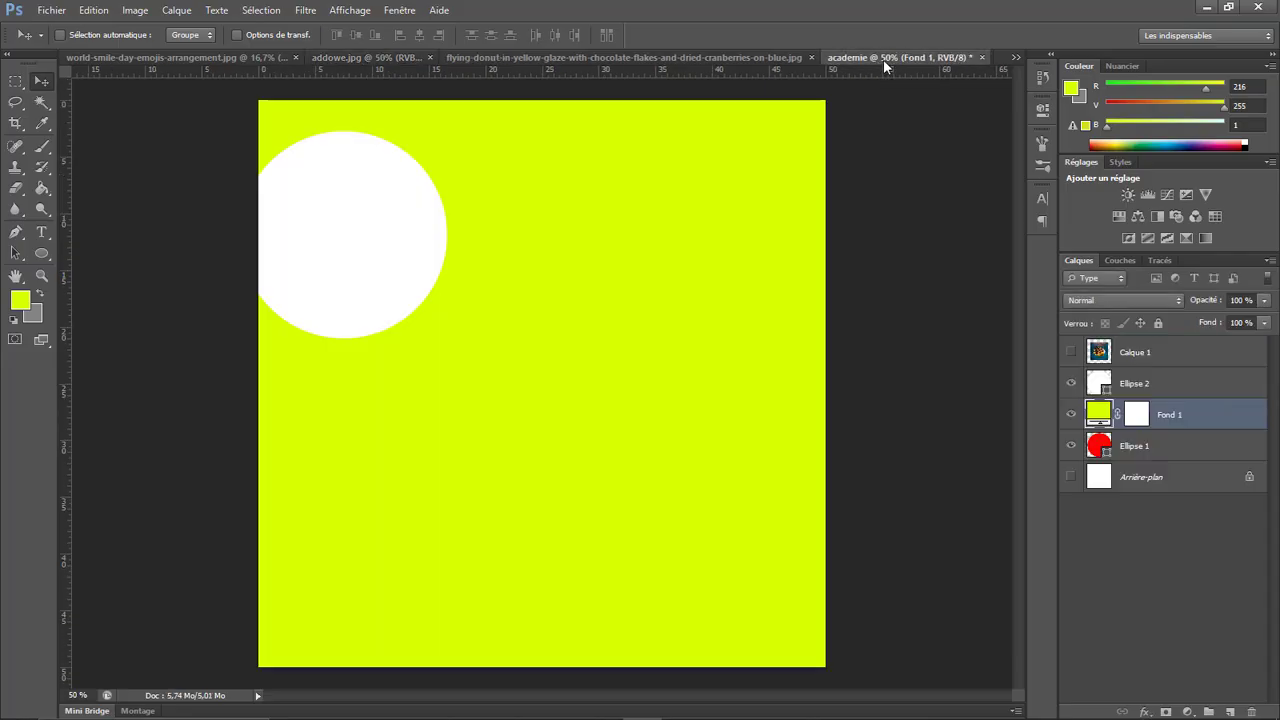
click(1157, 453)
drag(1157, 453, 1149, 386)
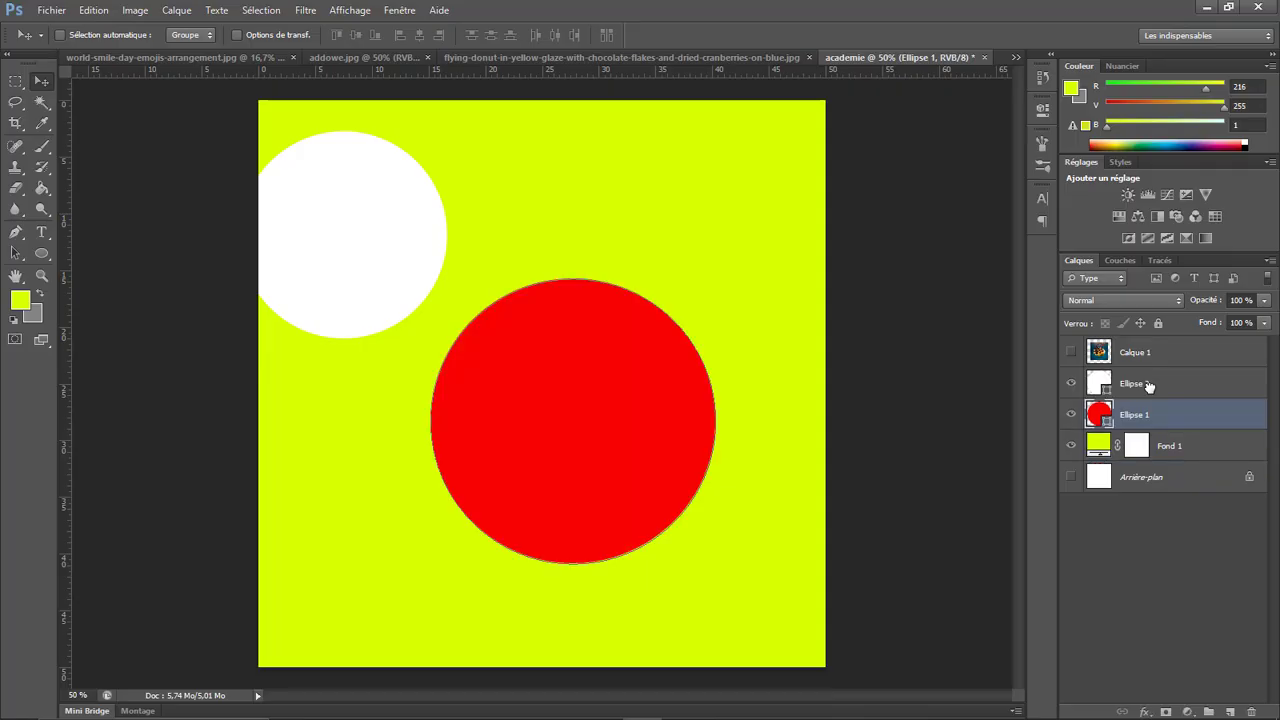